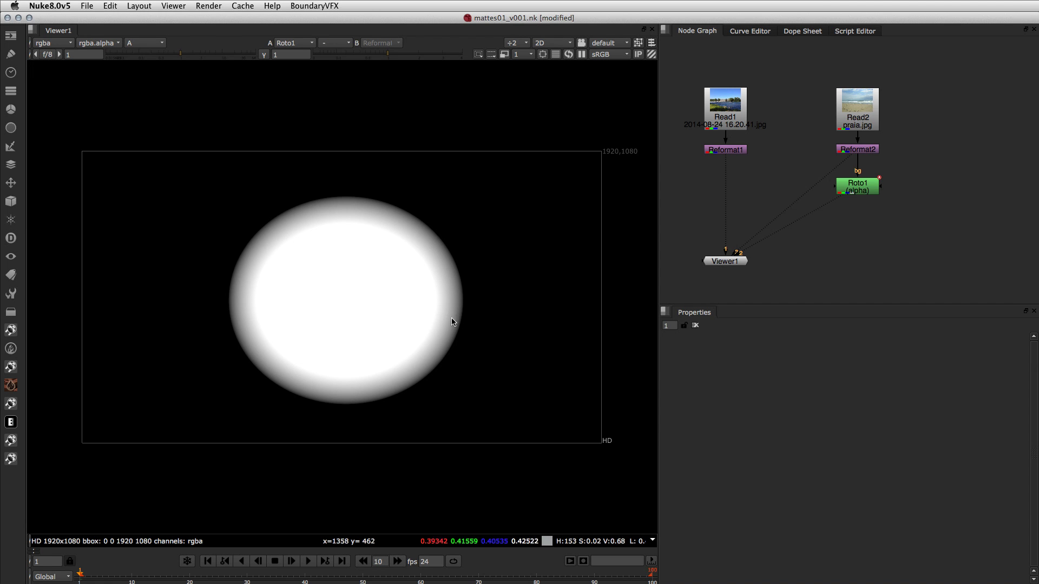
# - Select the Roto1 node and switch the viewer from its alpha channel to the RGB image
pyautogui.click(860, 186)
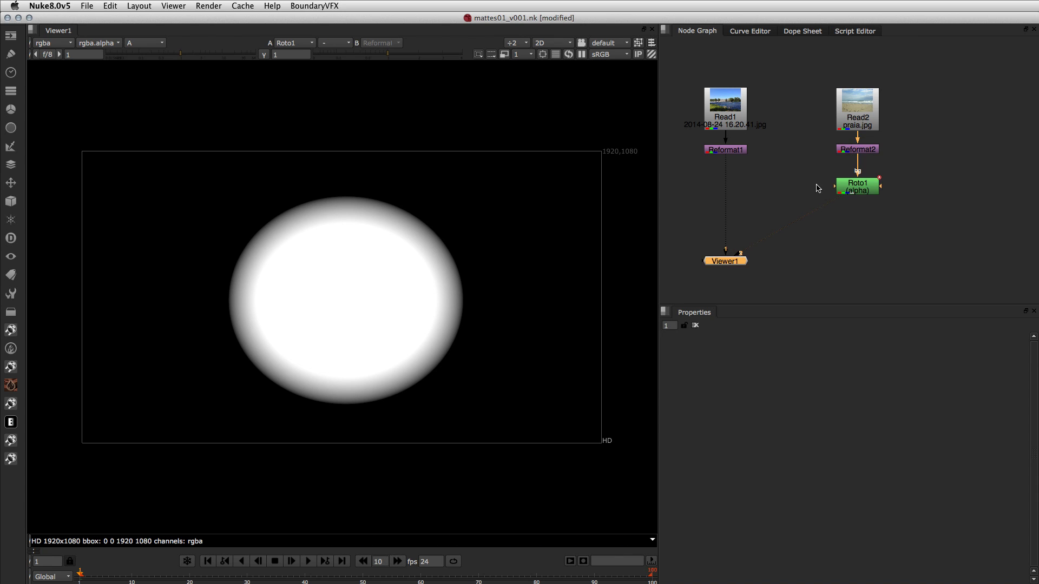
pyautogui.press('a')
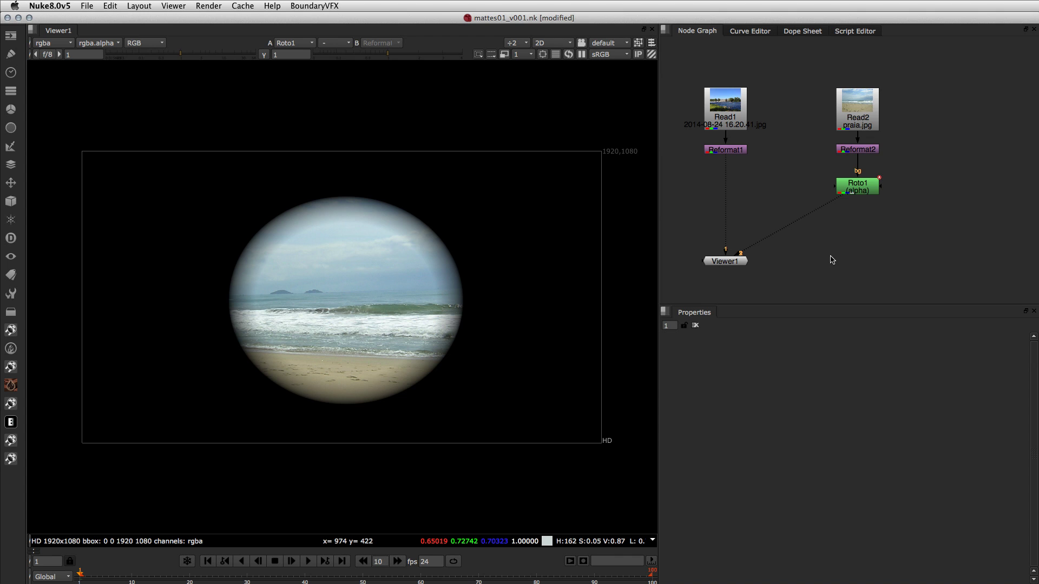
# - Add a Keyer node, connect its input to Reformat1 and place it directly below that node
pyautogui.click(7, 150)
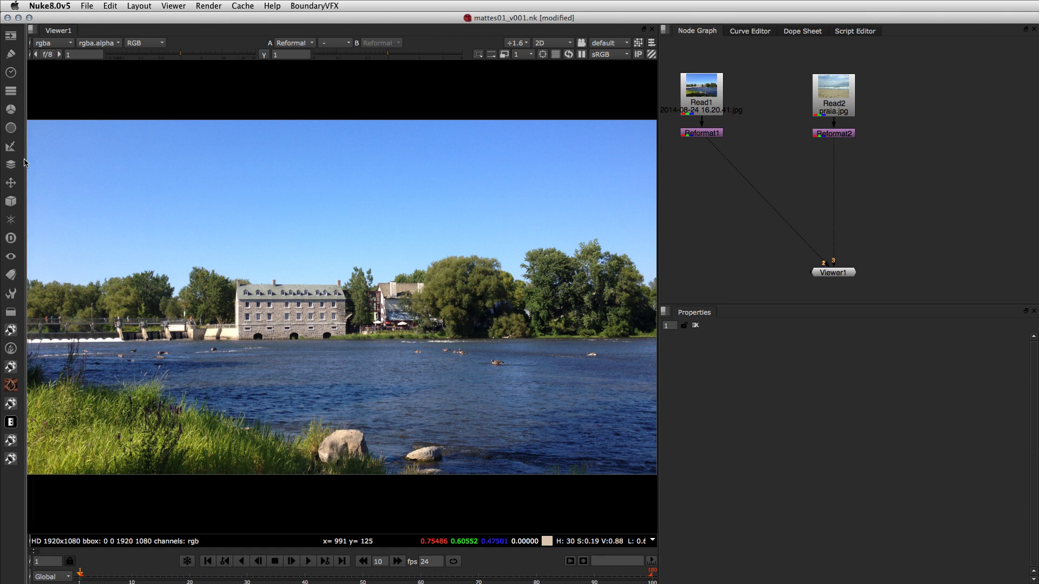
pyautogui.click(11, 146)
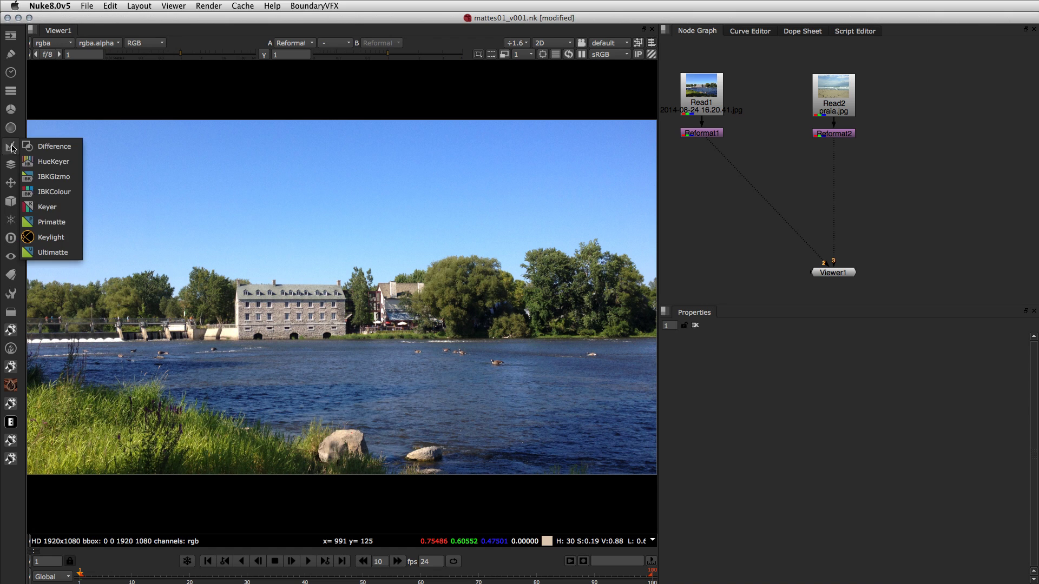
pyautogui.click(46, 207)
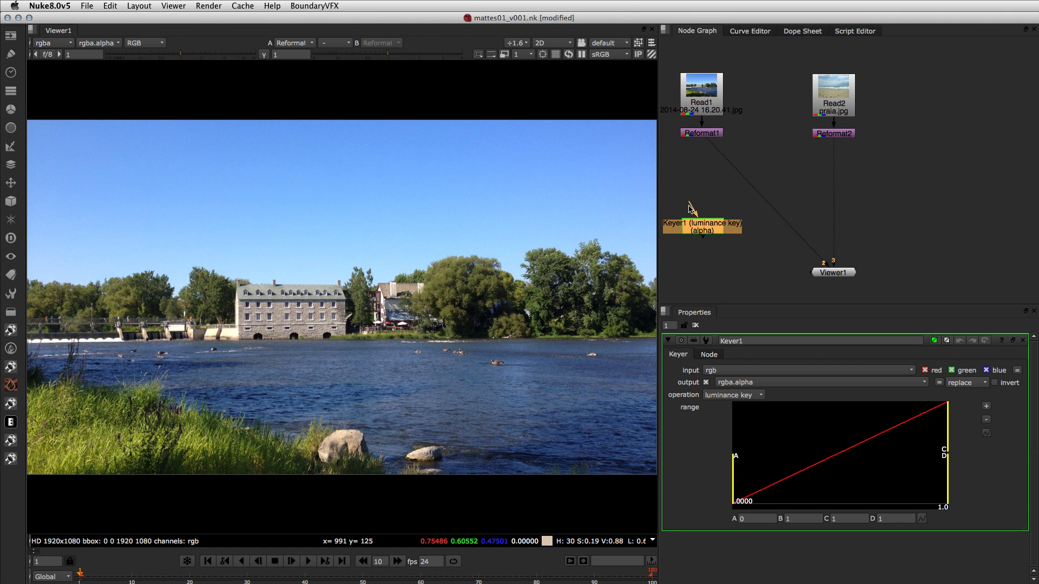
pyautogui.moveTo(690, 208); pyautogui.dragTo(702, 136)
pyautogui.moveTo(701, 232); pyautogui.dragTo(702, 196)
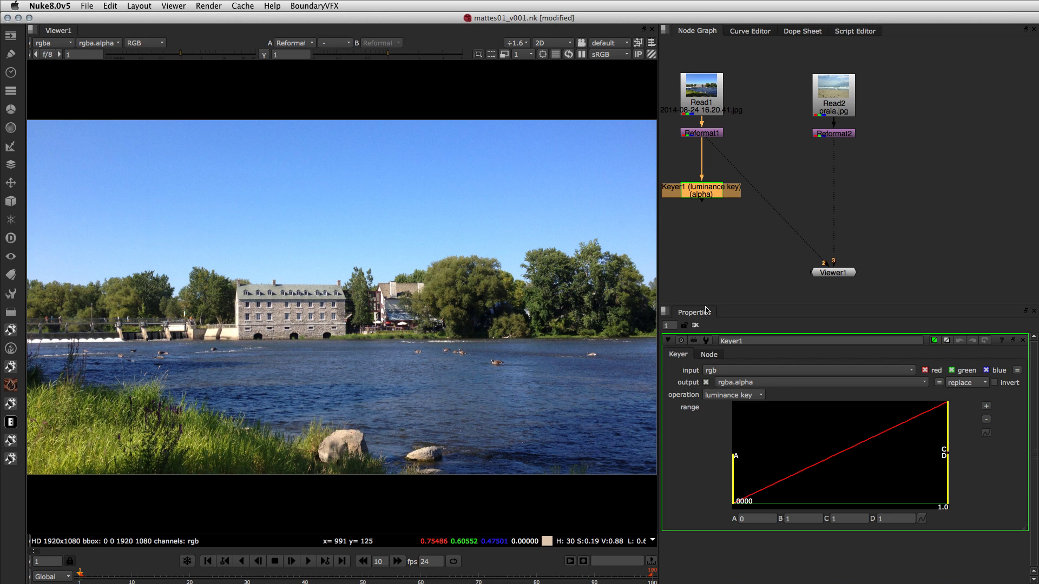
# - Set the viewer to the alpha channel and display the output of Keyer1
pyautogui.click(145, 47)
pyautogui.click(157, 127)
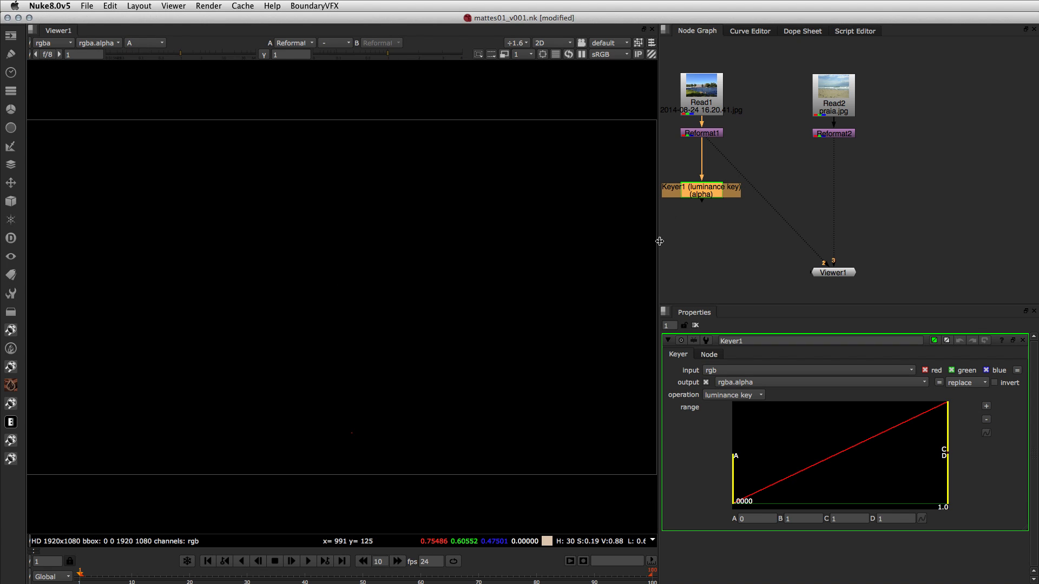
pyautogui.click(698, 191)
pyautogui.press('2')
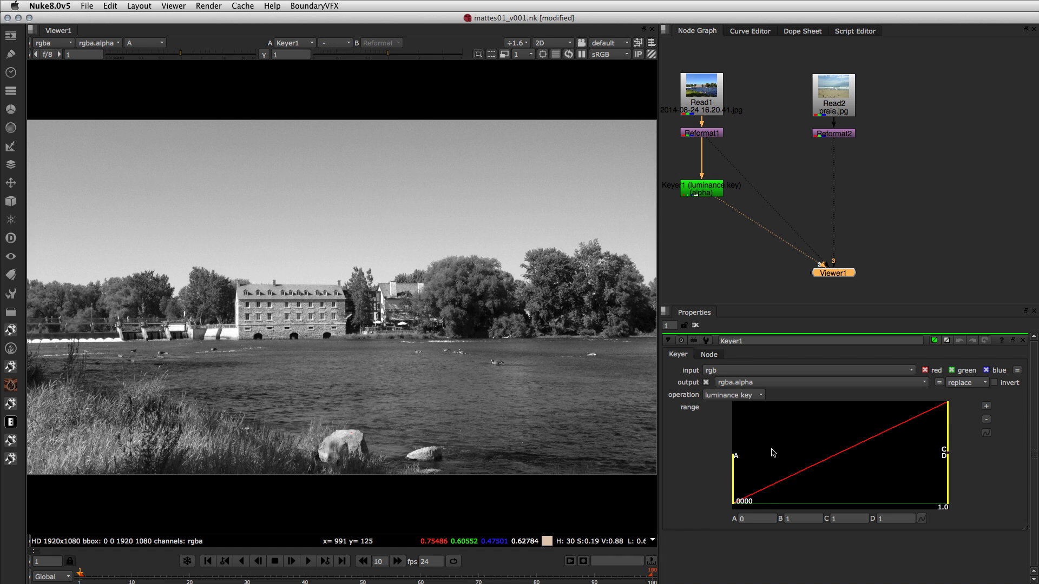
# - Try the luminance key range with B at about 0.268 and A at about 0.03, and restore A to 0 and B to 1
pyautogui.click(750, 519)
pyautogui.doubleClick(749, 519)
pyautogui.click(794, 518)
pyautogui.click(948, 426)
pyautogui.moveTo(947, 425); pyautogui.dragTo(921, 426)
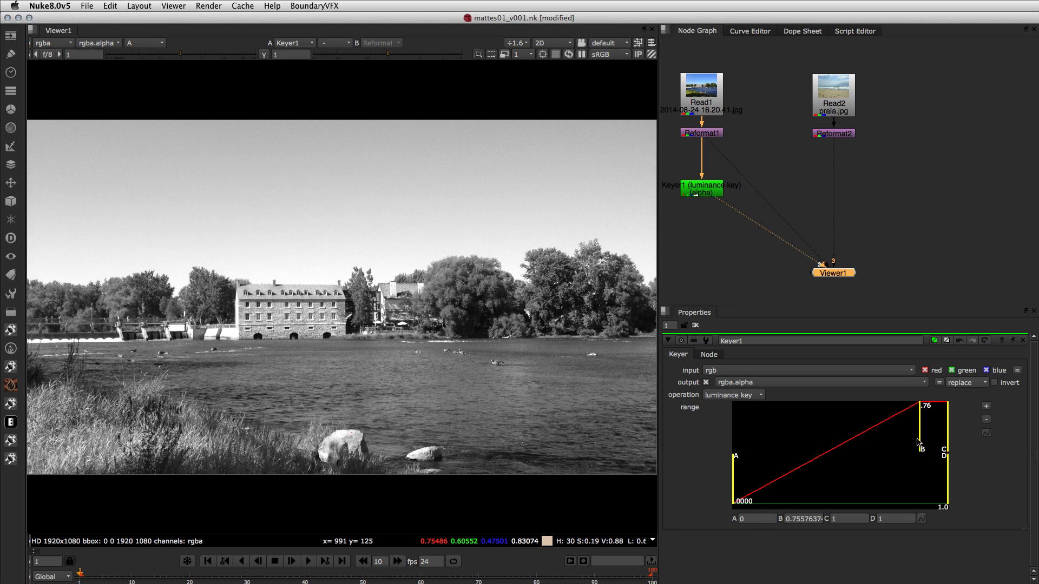
pyautogui.moveTo(920, 429); pyautogui.dragTo(844, 427)
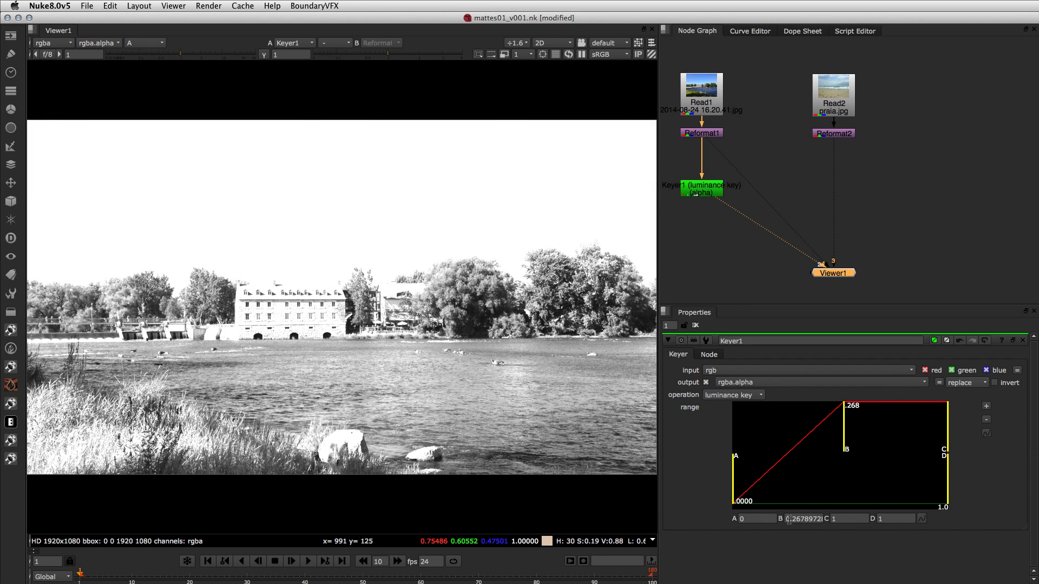
pyautogui.moveTo(783, 519); pyautogui.dragTo(833, 520)
pyautogui.moveTo(733, 507); pyautogui.dragTo(771, 504)
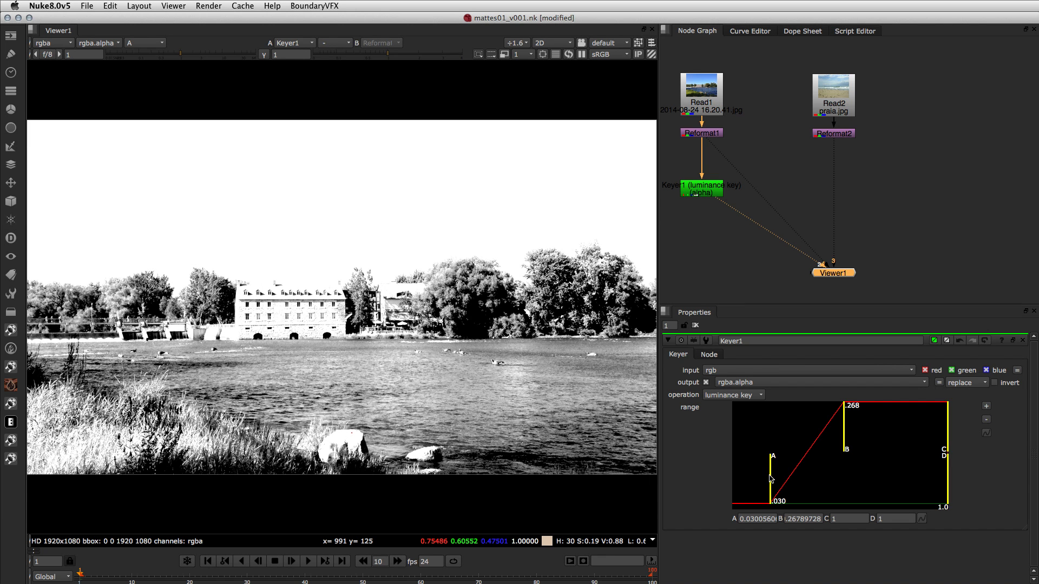
pyautogui.moveTo(771, 479); pyautogui.dragTo(734, 479)
pyautogui.moveTo(845, 430); pyautogui.dragTo(948, 411)
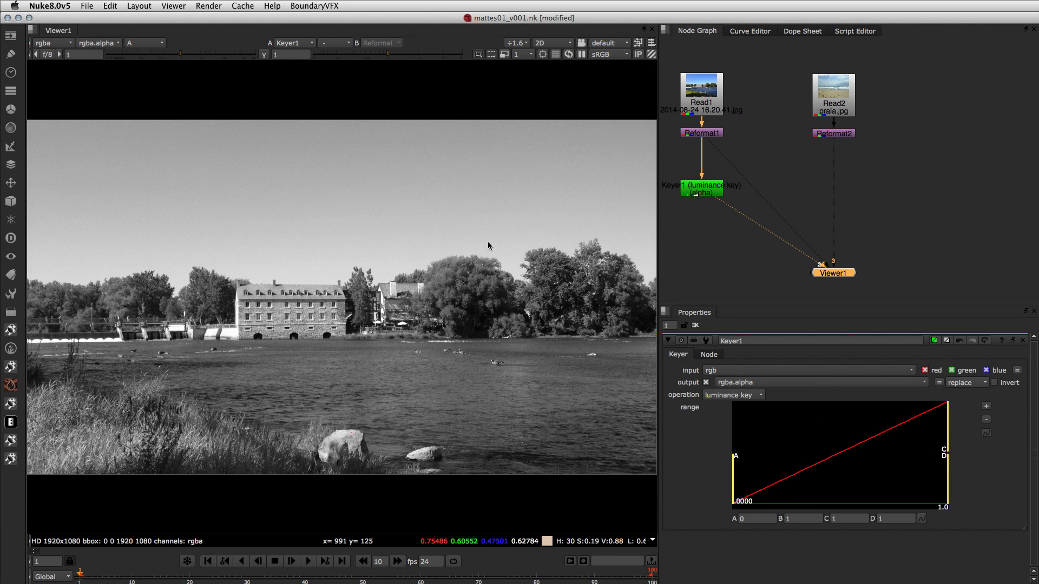
# - Sample the sky's alpha value in the viewer and lower the Keyer's B range point to about 0.495
pyautogui.moveTo(411, 228); pyautogui.dragTo(352, 236, button='middle')
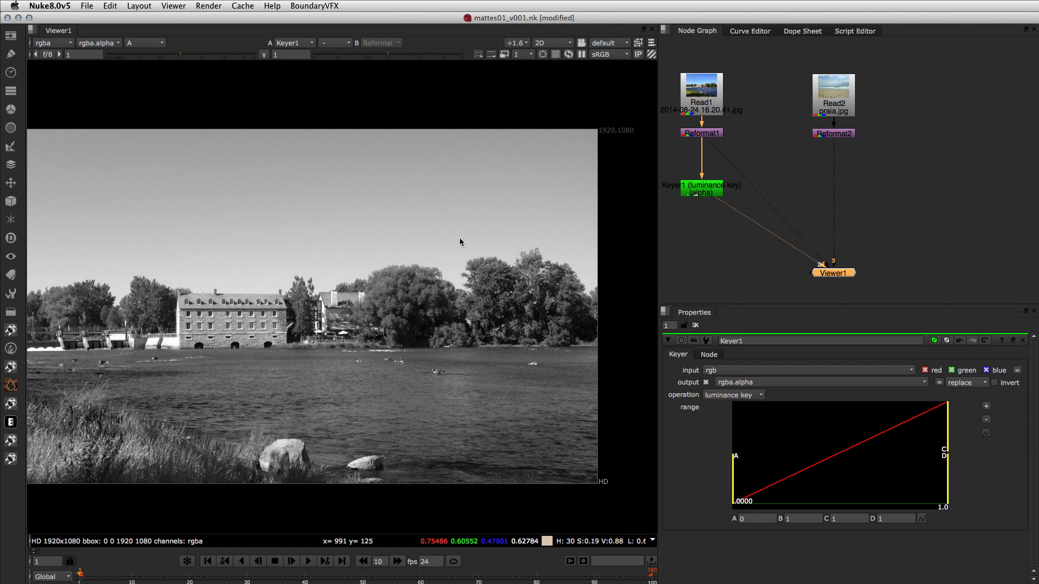
pyautogui.scroll(10, 457, 232)
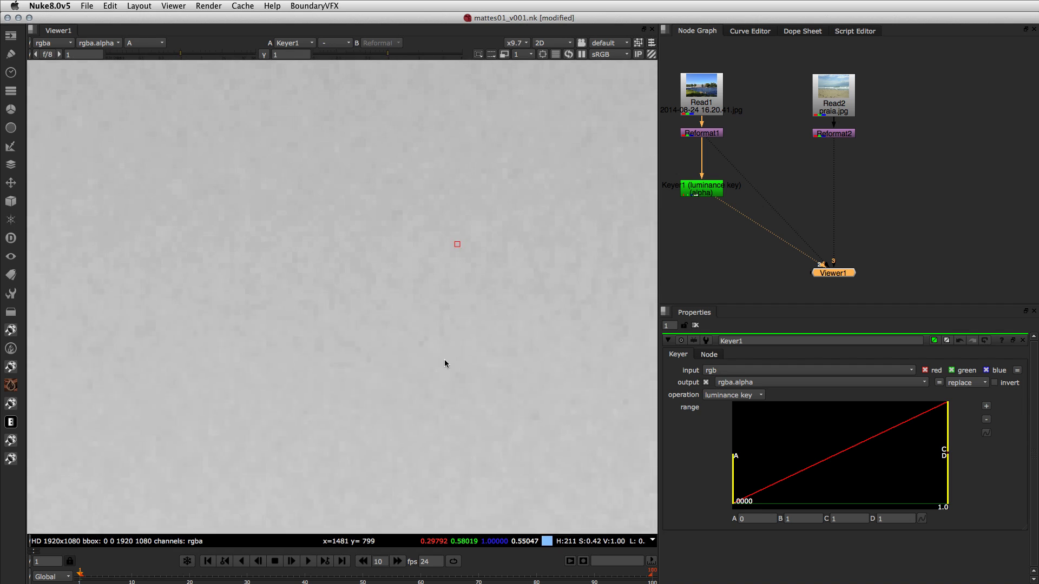
pyautogui.scroll(-8, 406, 324)
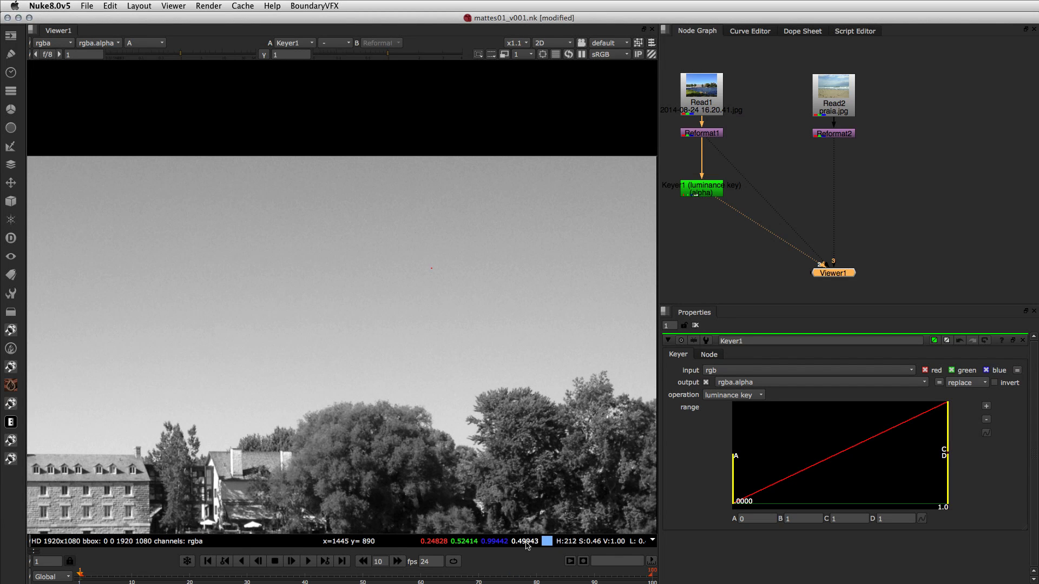
pyautogui.scroll(-4, 485, 275)
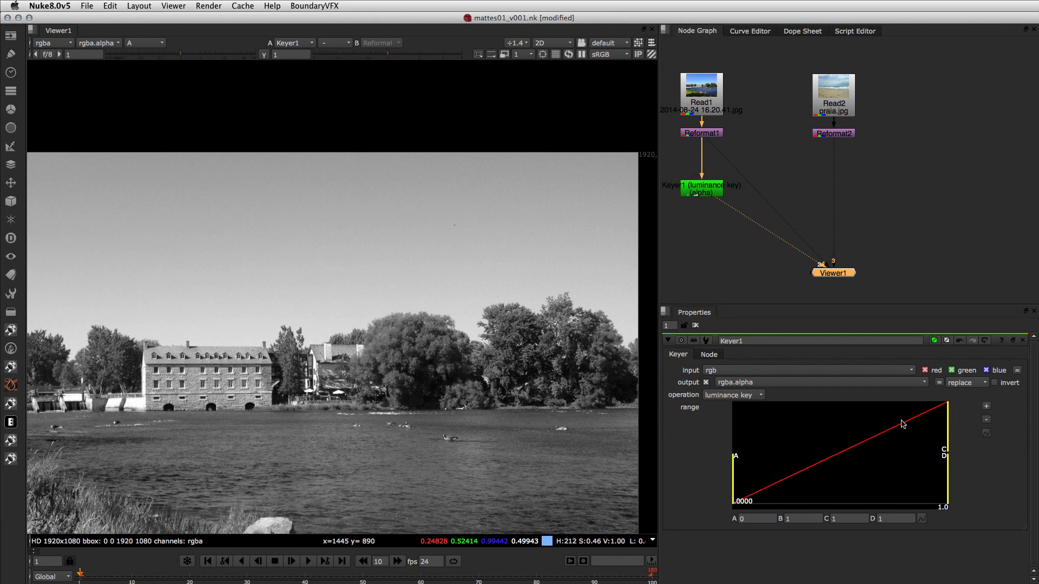
pyautogui.scroll(4, 455, 226)
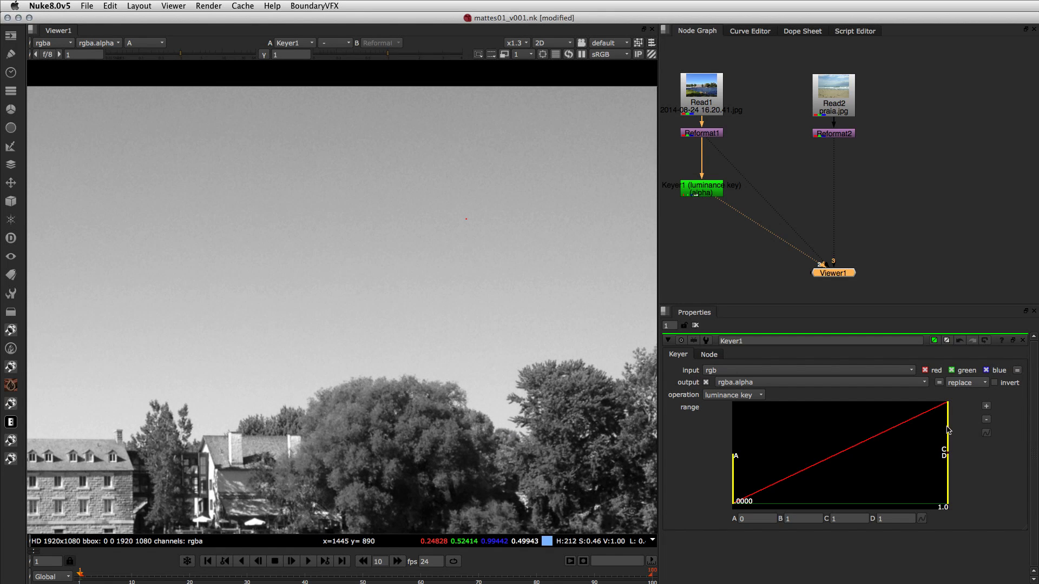
pyautogui.moveTo(947, 431); pyautogui.dragTo(877, 438)
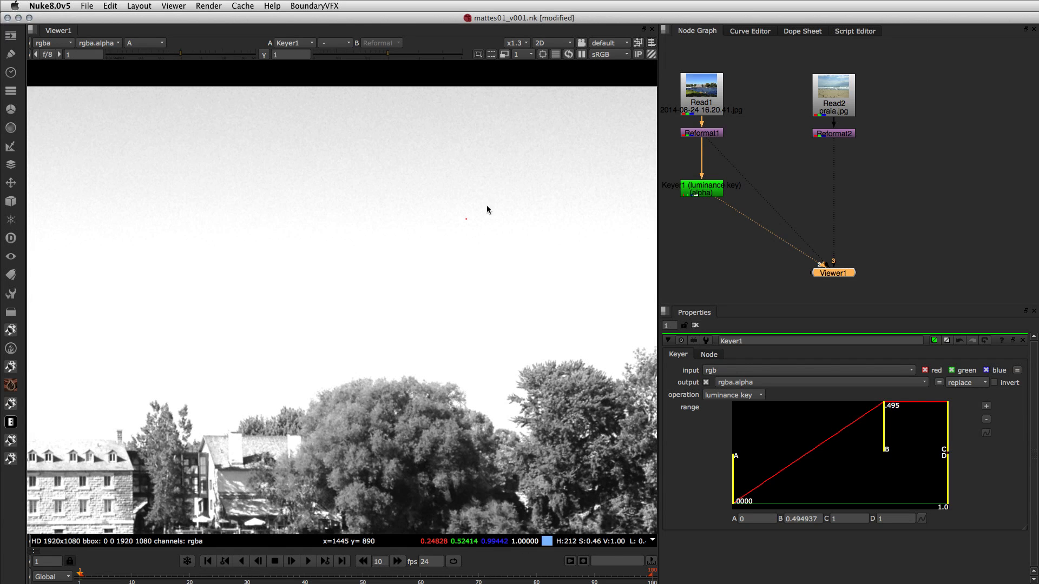
# - Sample the sky above the stone building and lower the Keyer's B range point to about 0.467
pyautogui.scroll(-2, 503, 239)
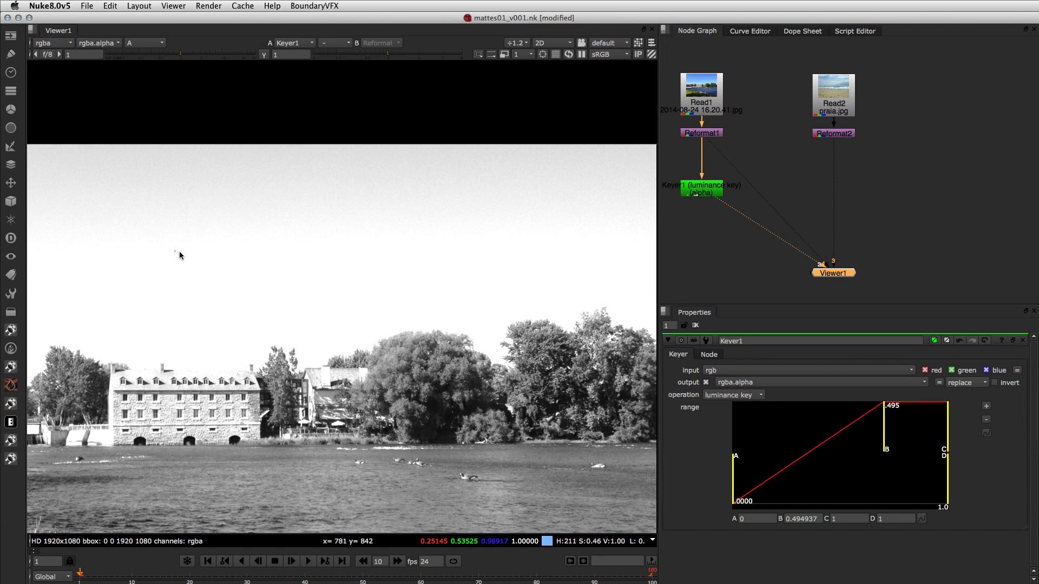
pyautogui.keyDown('ctrl'); pyautogui.click(210, 232); pyautogui.keyUp('ctrl')
pyautogui.moveTo(884, 441); pyautogui.dragTo(879, 442)
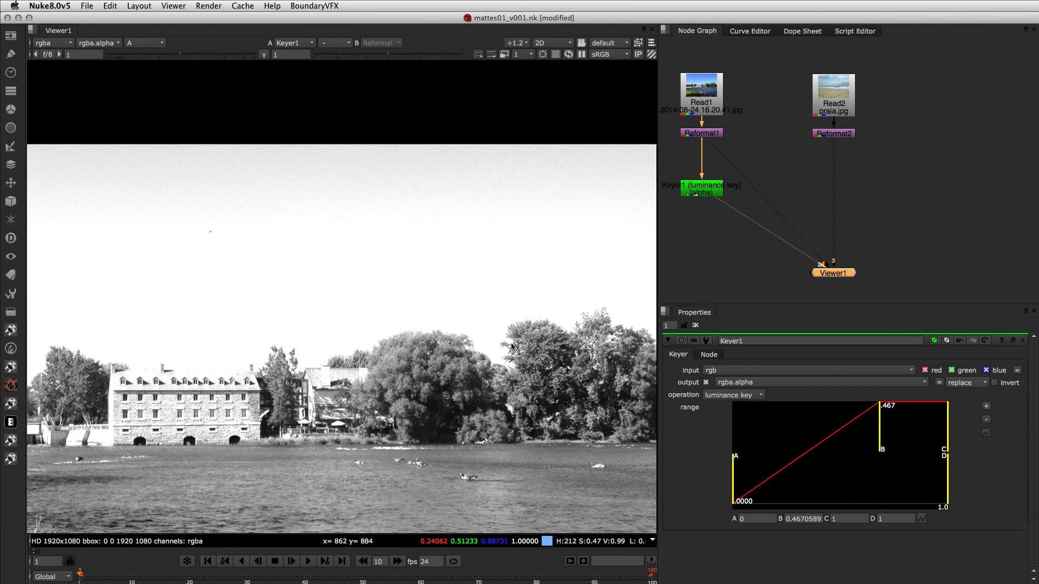
# - Raise the Keyer's A range point to about 0.308 to darken the trees, water and grass in the matte
pyautogui.scroll(-4, 511, 346)
pyautogui.moveTo(512, 318); pyautogui.dragTo(488, 328, button='middle')
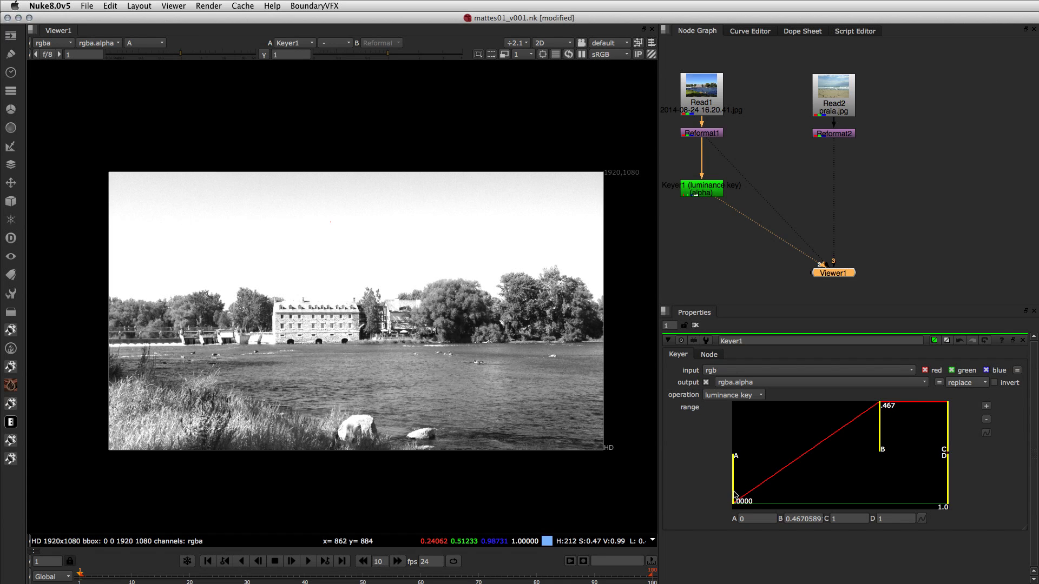
pyautogui.moveTo(735, 495); pyautogui.dragTo(821, 494)
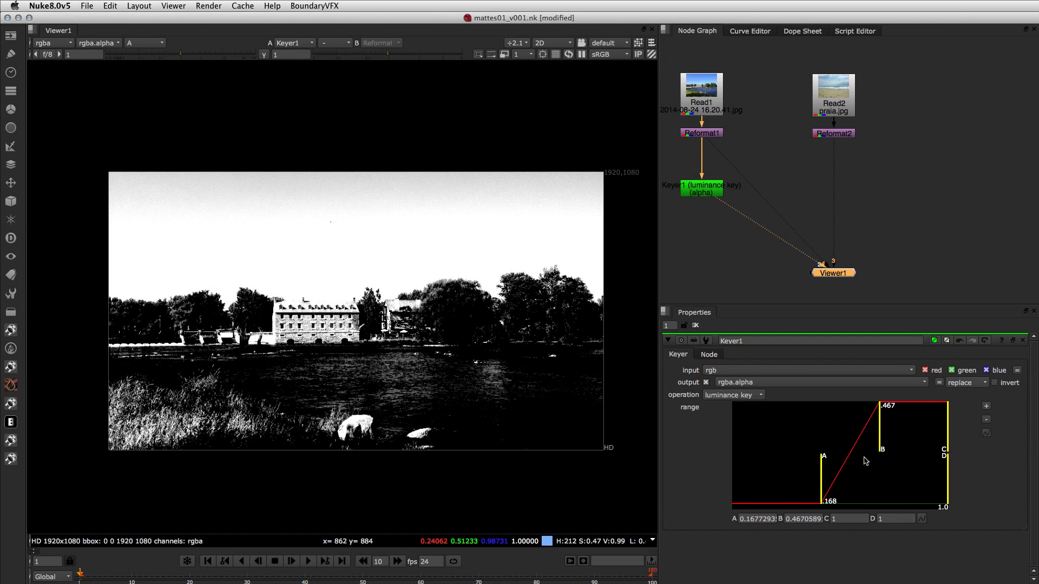
pyautogui.moveTo(838, 468)
pyautogui.mouseDown()
pyautogui.moveTo(880, 479)
pyautogui.moveTo(853, 476)
pyautogui.mouseUp()
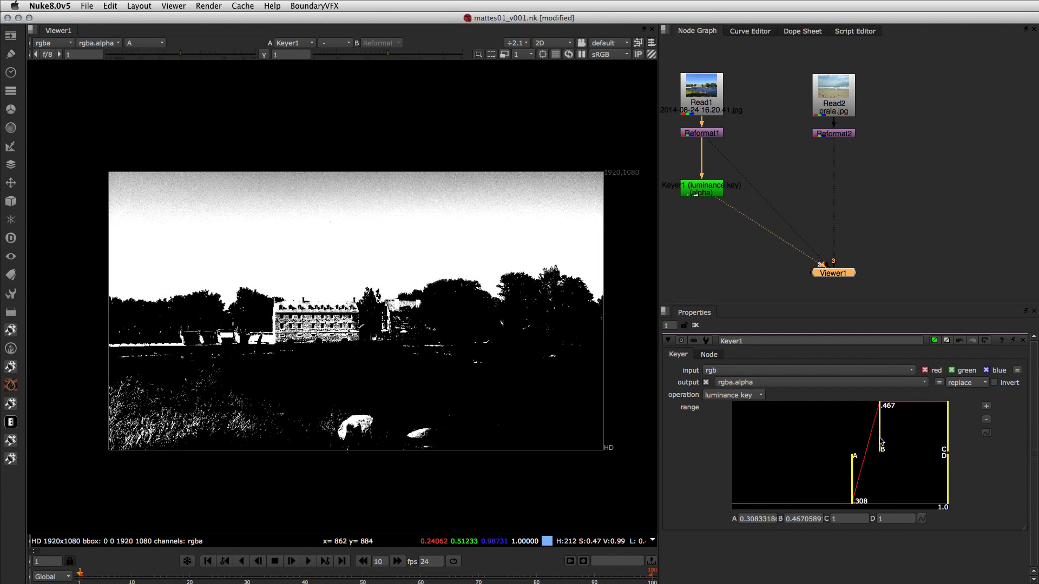
# - Tighten the key range to about 0.328 for A and 0.364 for B, and invert the Keyer's output
pyautogui.moveTo(881, 441); pyautogui.dragTo(856, 480)
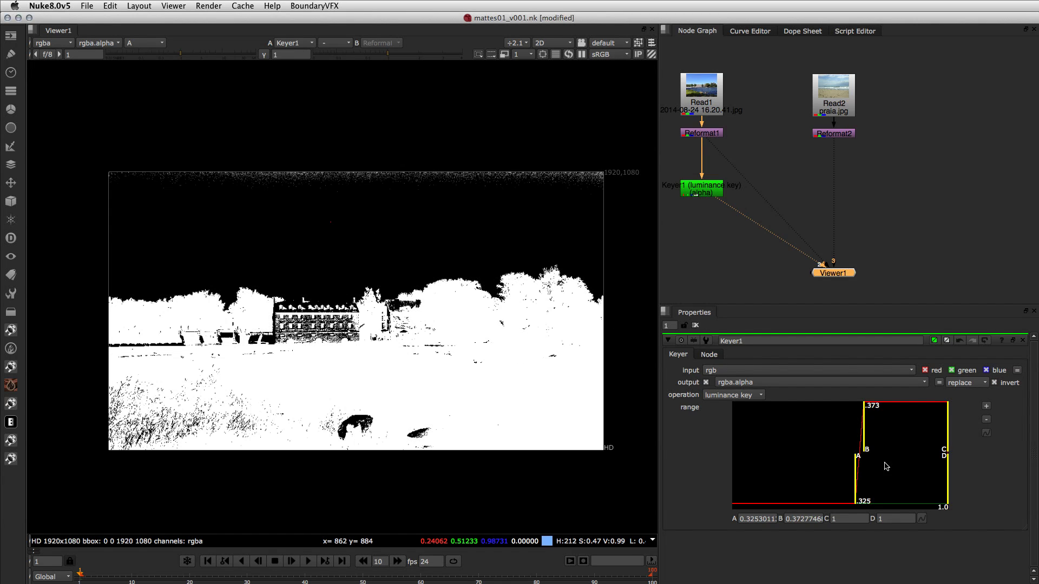
pyautogui.moveTo(853, 487); pyautogui.dragTo(856, 483)
pyautogui.click(994, 384)
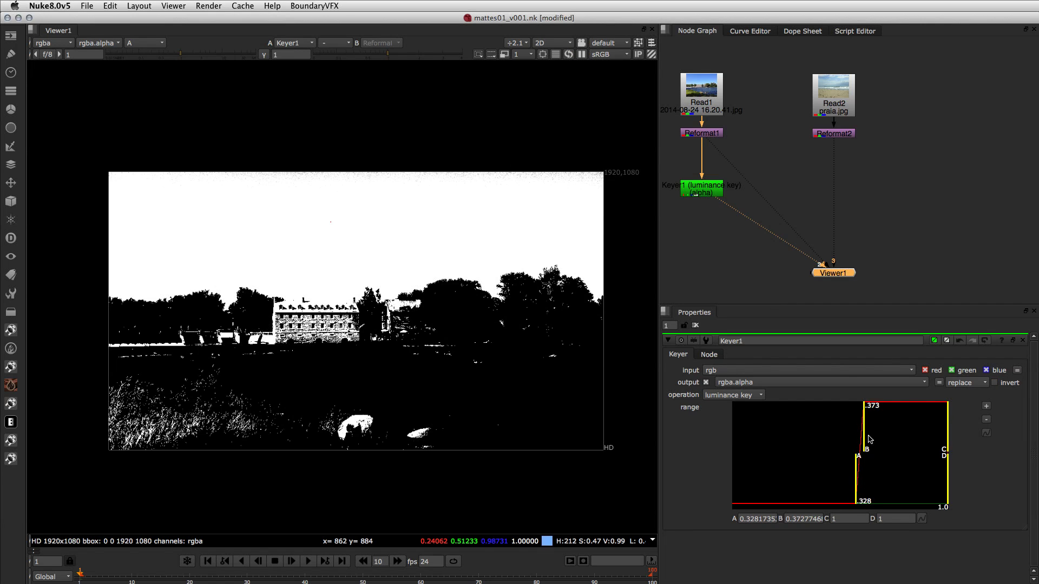
pyautogui.moveTo(864, 437); pyautogui.dragTo(861, 433)
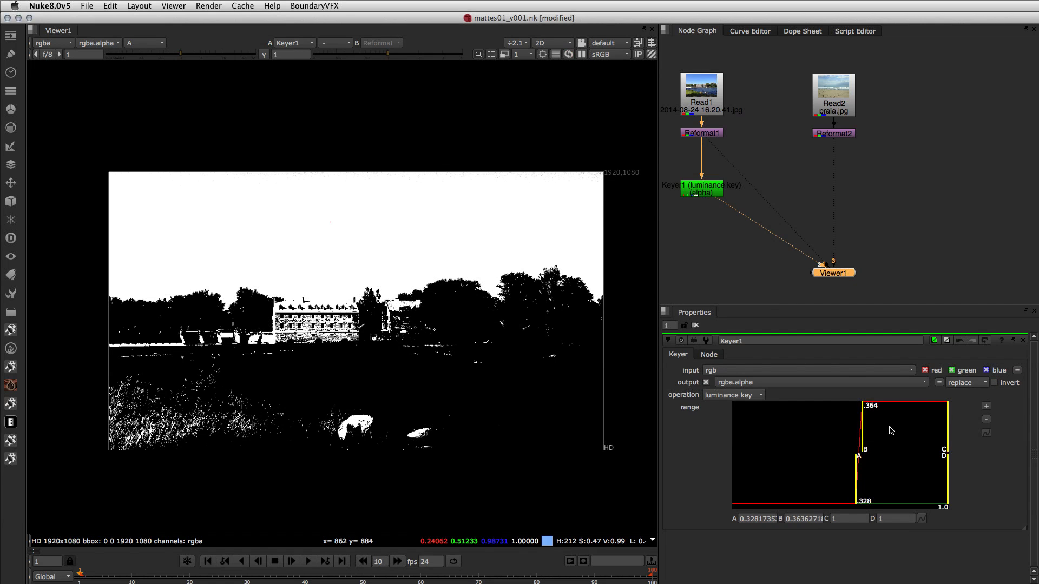
pyautogui.click(994, 383)
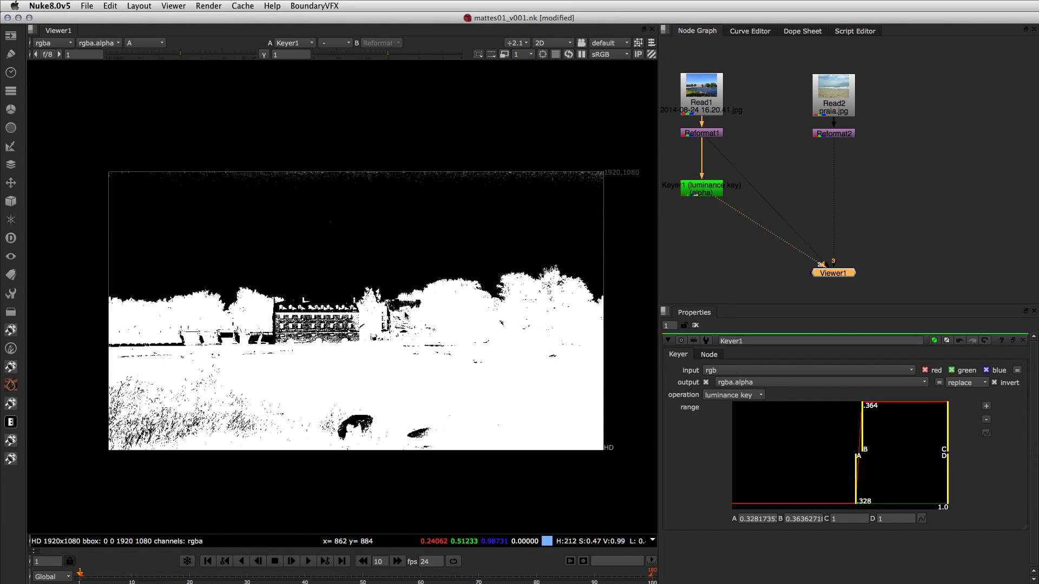
# - Switch the viewer to RGB and add a Merge node placing Keyer1 over Reformat2
pyautogui.press('a')
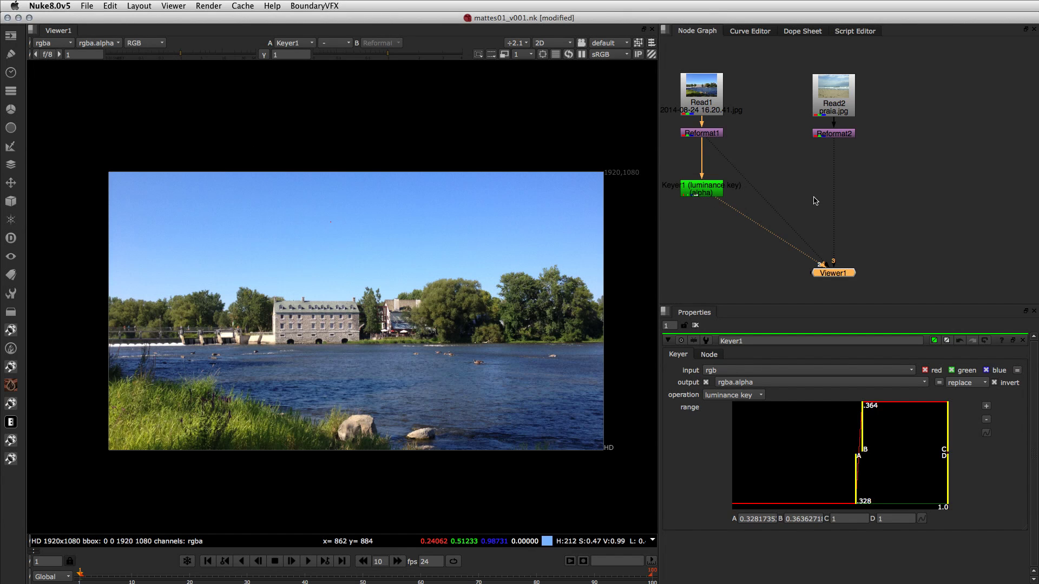
pyautogui.press('m')
pyautogui.moveTo(760, 186); pyautogui.dragTo(833, 135)
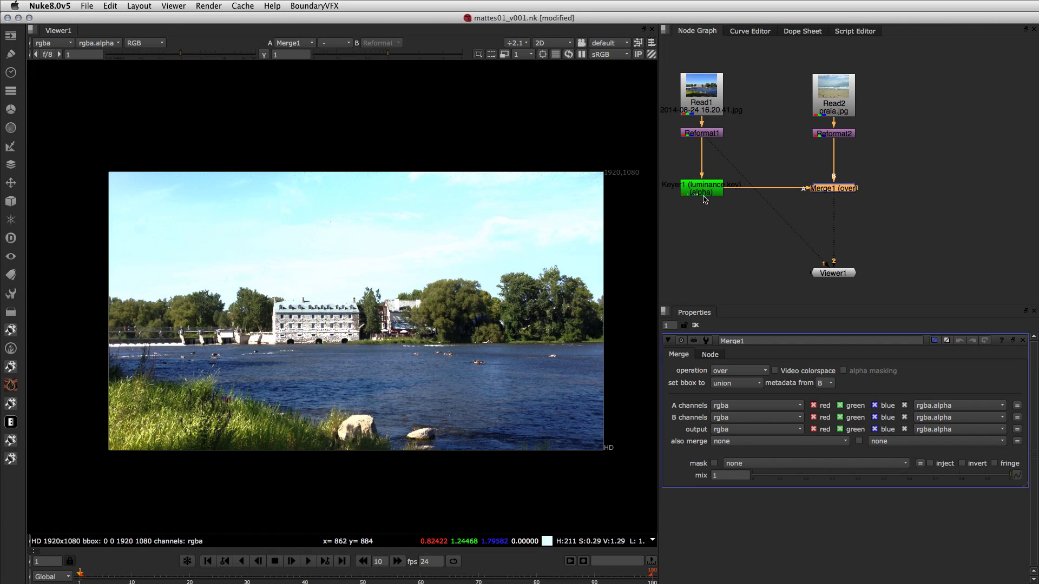
# - Insert a Premult node between Keyer1 and Merge1 and view its output
pyautogui.click(701, 195)
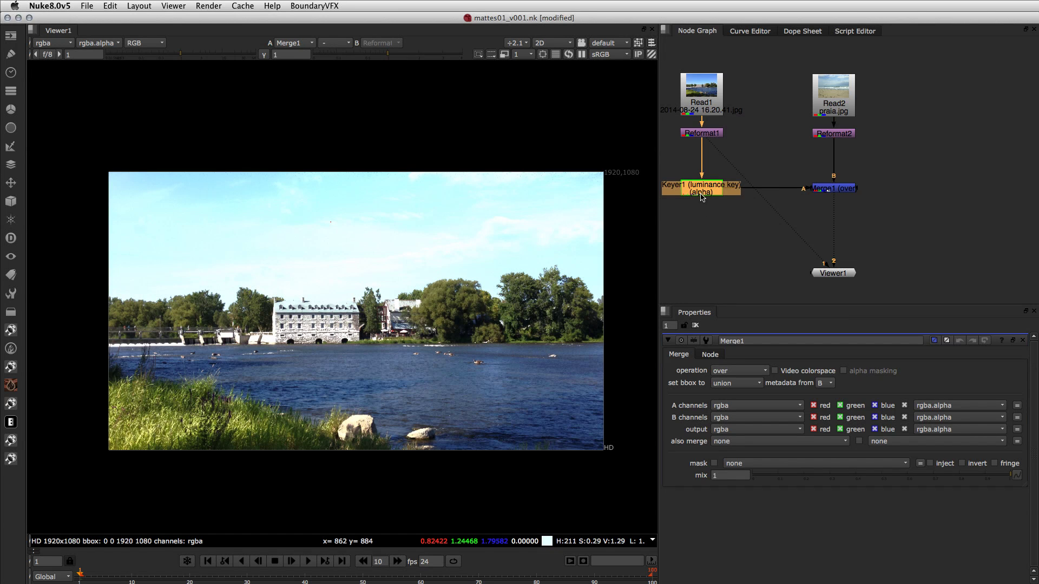
pyautogui.press('Tab')
pyautogui.write('premult')
pyautogui.press('Return')
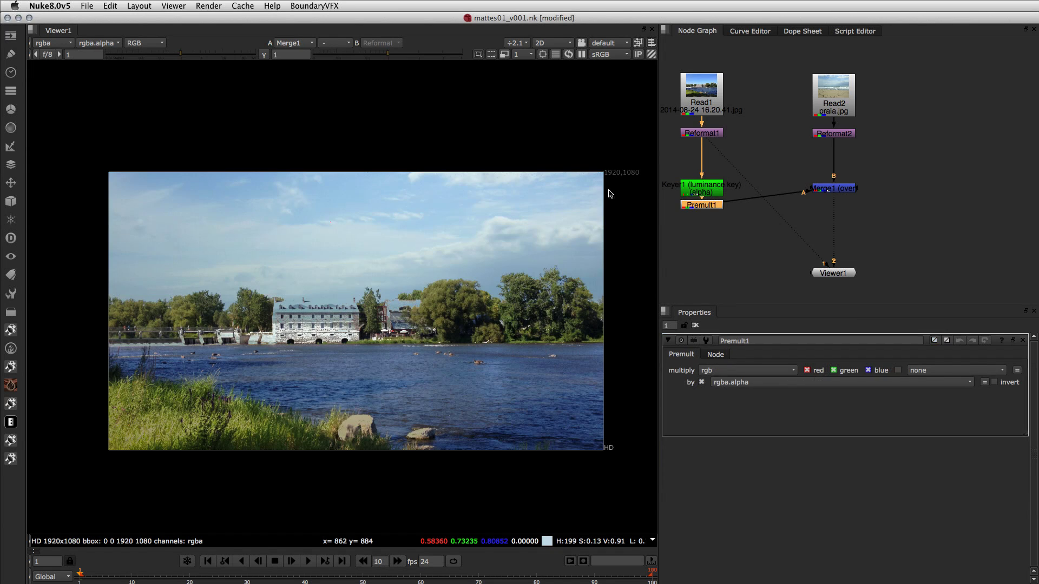
pyautogui.press('3')
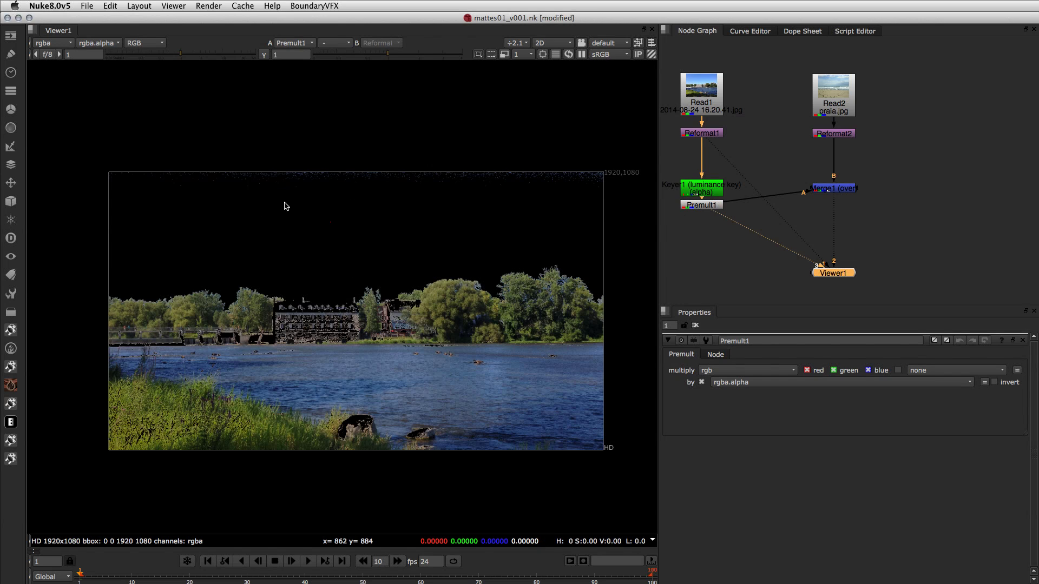
# - Move Merge1 level with Premult1 and compare the merged composite with the original Reformat1 image in the viewer
pyautogui.moveTo(834, 189); pyautogui.dragTo(837, 211)
pyautogui.press('3')
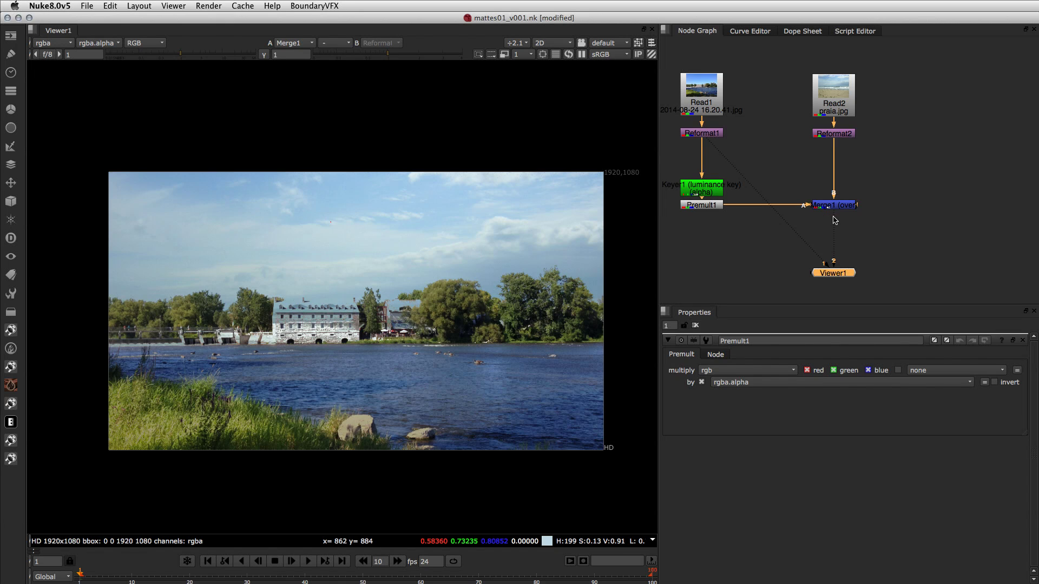
pyautogui.click(697, 133)
pyautogui.press('1')
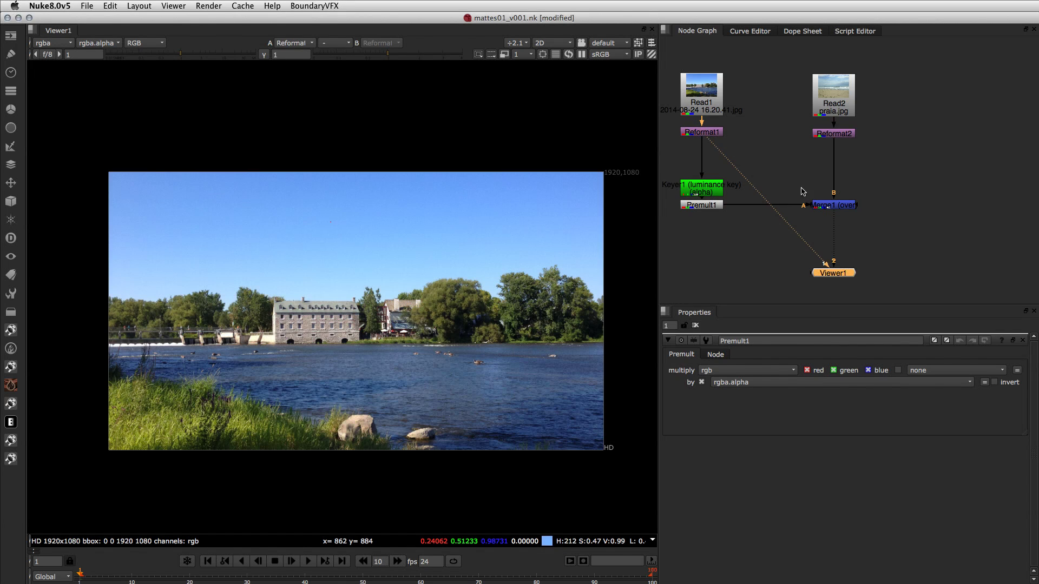
pyautogui.click(834, 207)
pyautogui.press('1')
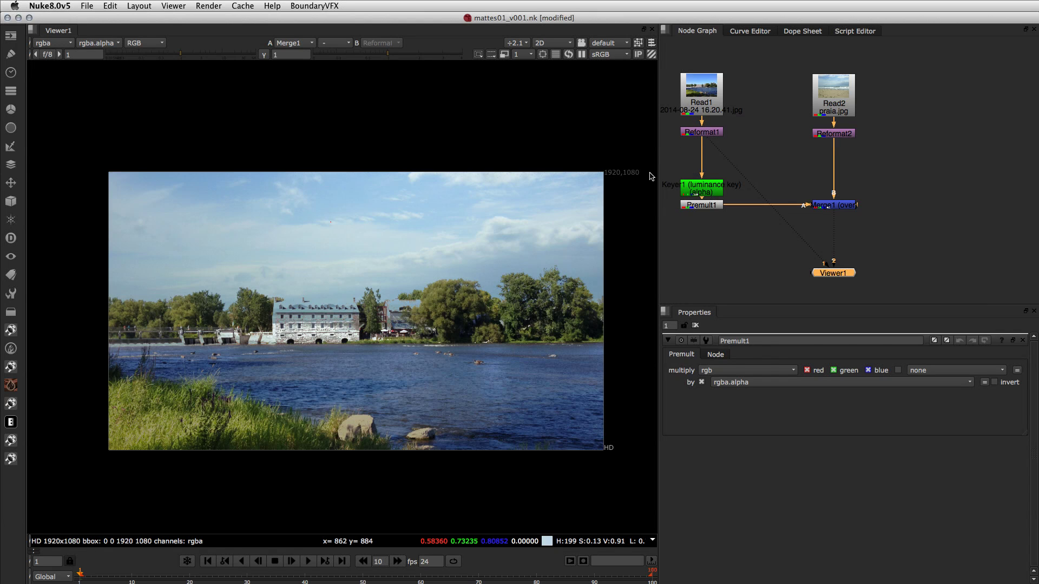
# - Compare the original Reformat1 image with the Merge1 composite again in the viewer
pyautogui.press('1')
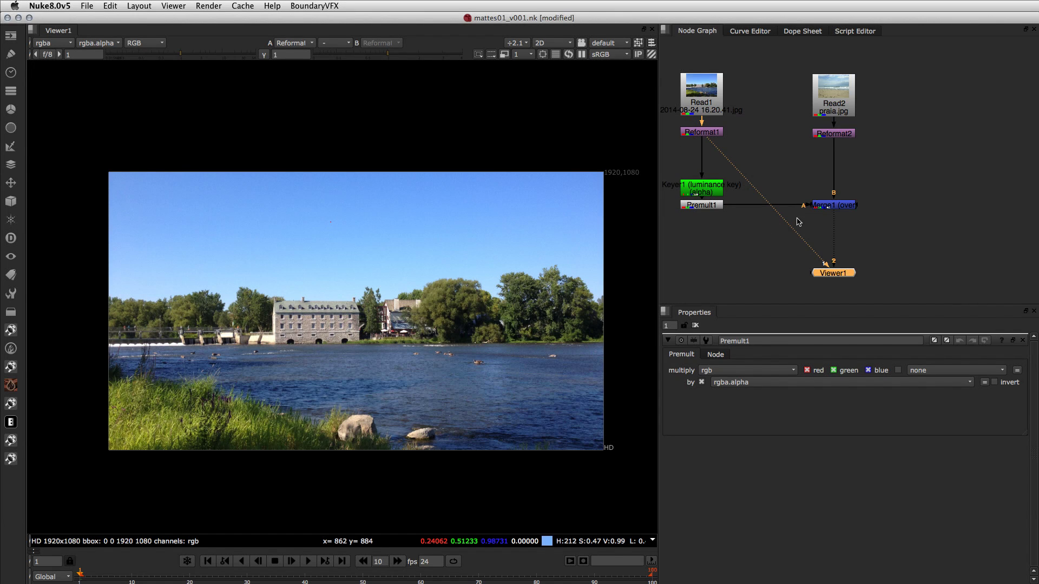
pyautogui.click(829, 206)
pyautogui.press('1')
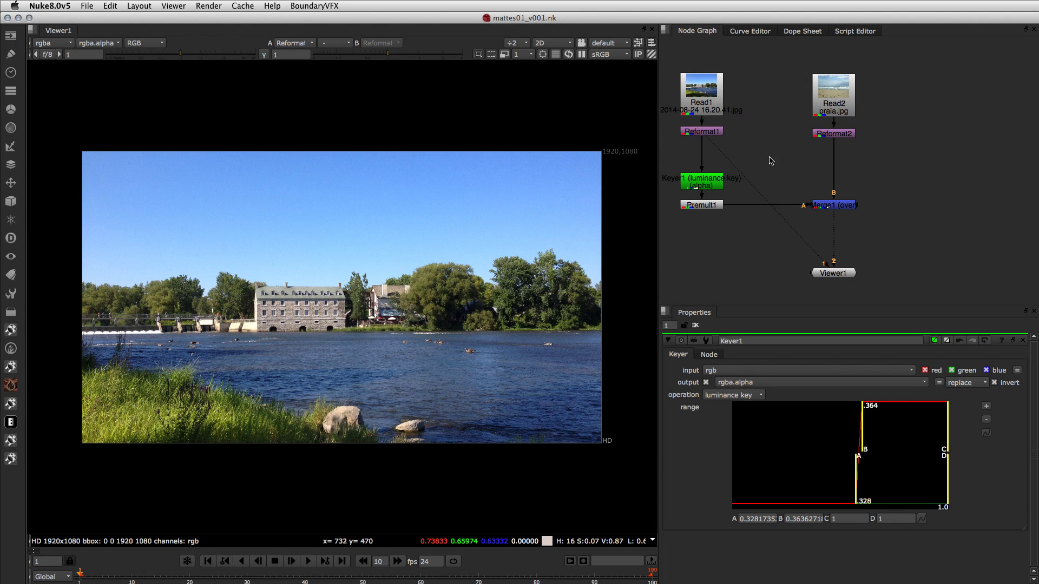
# - Add a second Keyer node fed by Reformat1 and view its alpha channel
pyautogui.press('Tab')
pyautogui.write('ke')
pyautogui.press('Return')
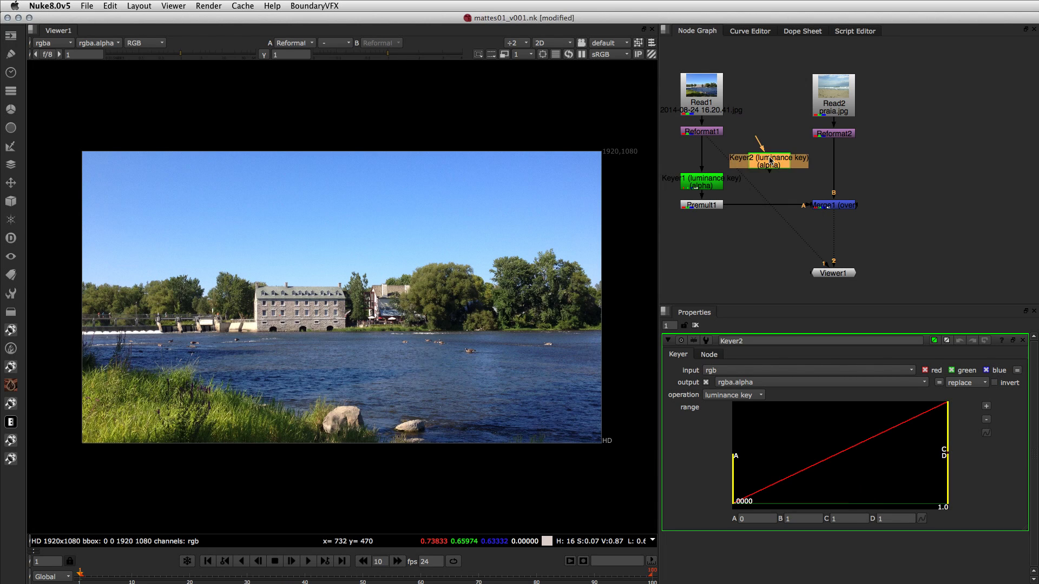
pyautogui.moveTo(767, 177); pyautogui.dragTo(703, 132)
pyautogui.press('1')
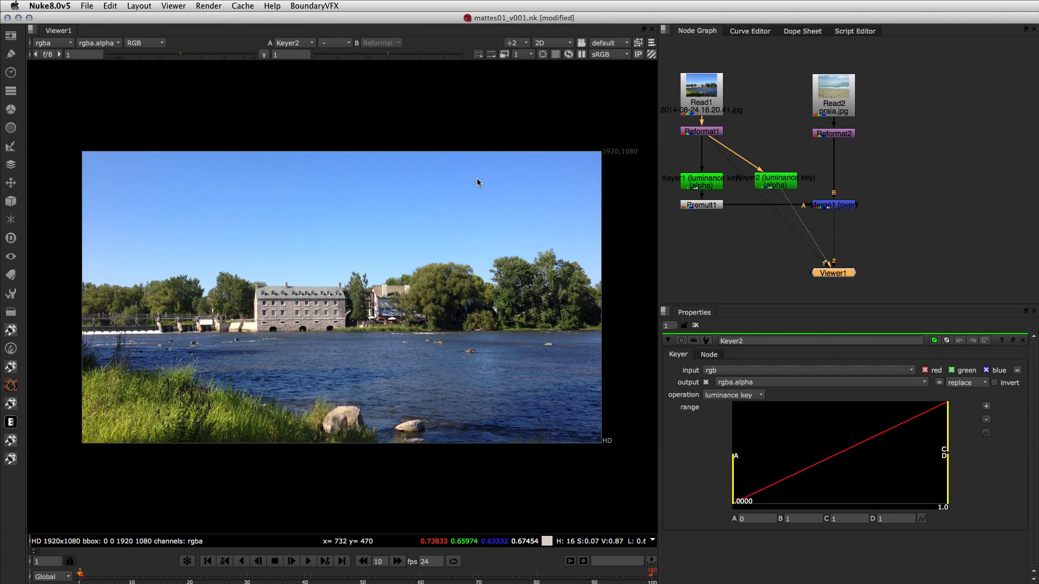
pyautogui.click(127, 45)
pyautogui.click(142, 123)
# - Sample the luminance at several points across the stone building's roof
pyautogui.scroll(6, 235, 273)
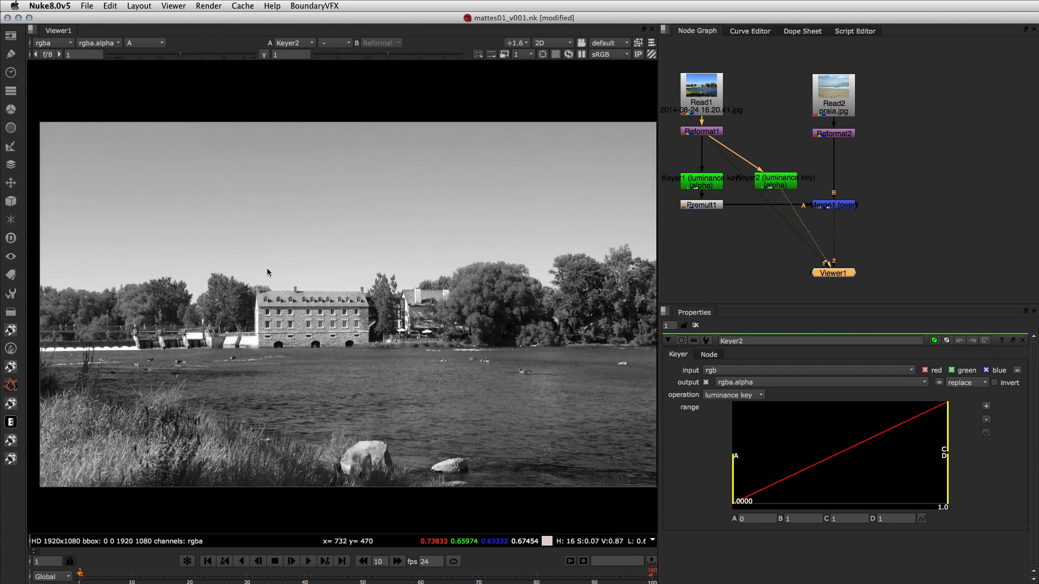
pyautogui.scroll(5, 320, 280)
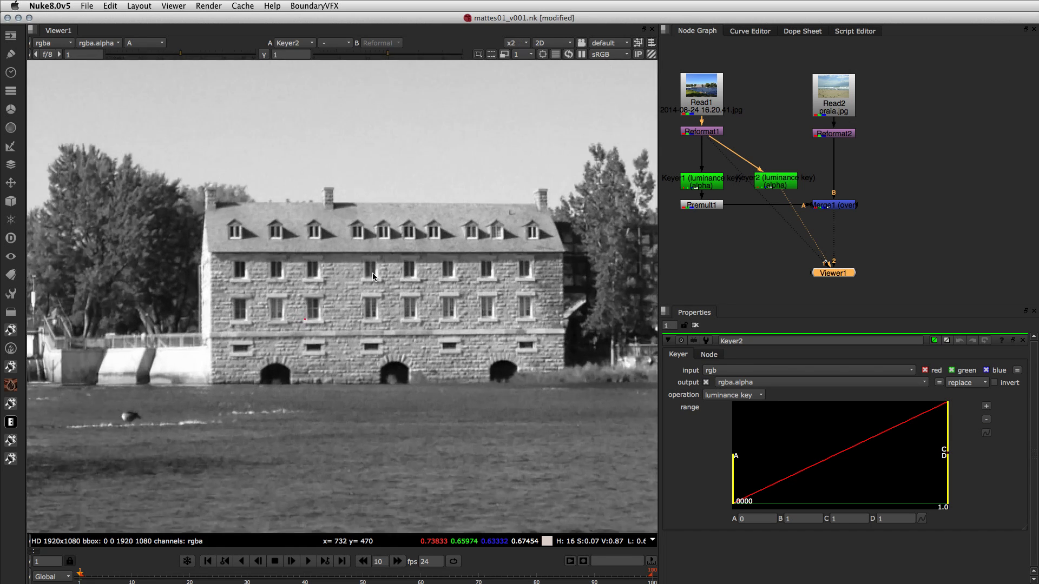
pyautogui.moveTo(381, 270); pyautogui.dragTo(346, 252, button='middle')
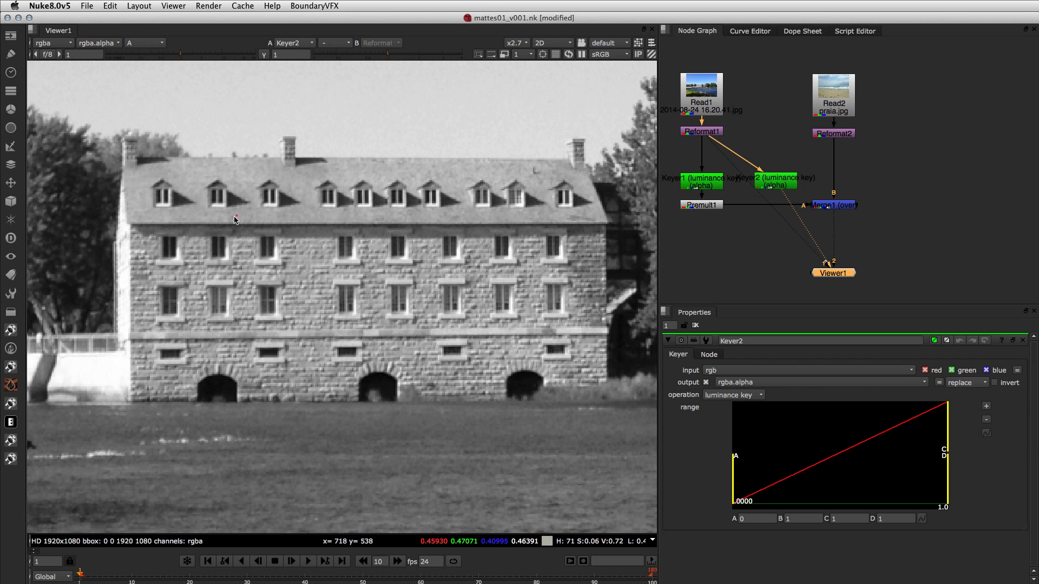
pyautogui.keyDown('ctrl'); pyautogui.click(139, 202); pyautogui.keyUp('ctrl')
pyautogui.keyDown('ctrl'); pyautogui.click(196, 172); pyautogui.keyUp('ctrl')
pyautogui.keyDown('ctrl'); pyautogui.click(354, 172); pyautogui.keyUp('ctrl')
pyautogui.keyDown('ctrl'); pyautogui.click(380, 173); pyautogui.keyUp('ctrl')
# - Set both the B and C range values of Keyer2 to 0.48
pyautogui.click(771, 186)
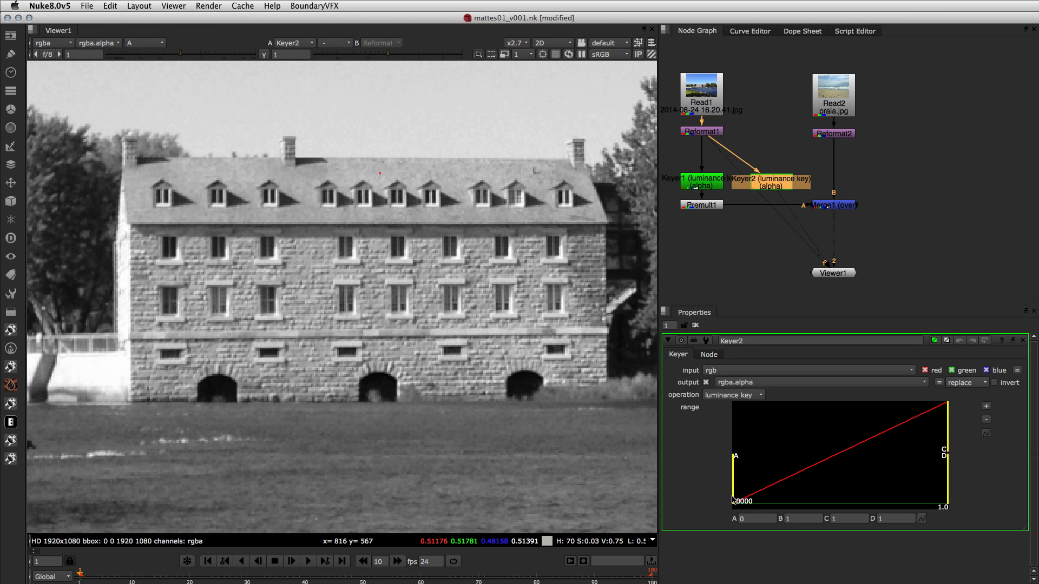
pyautogui.doubleClick(794, 520)
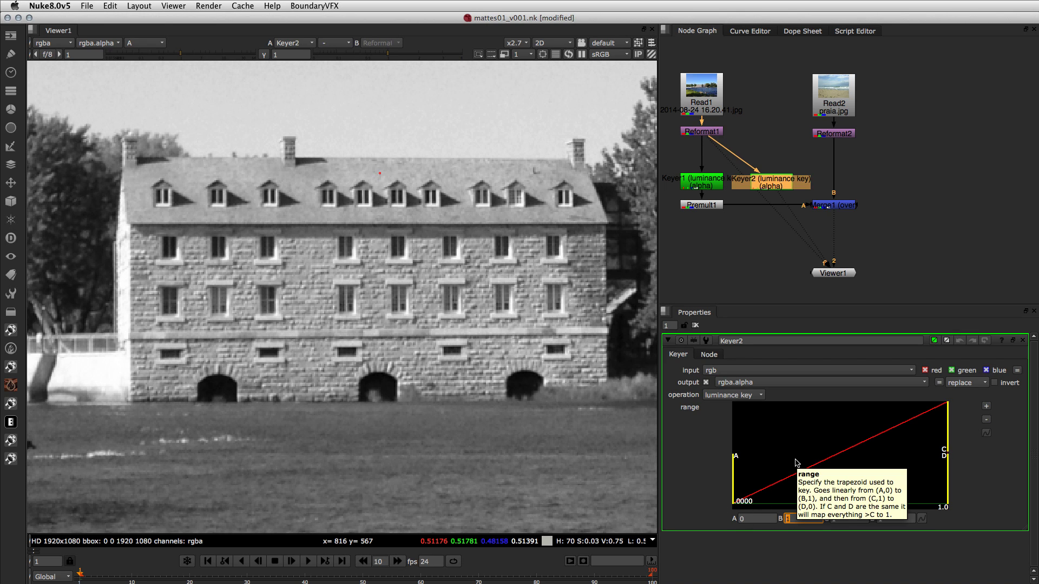
pyautogui.write('.48')
pyautogui.press('Return')
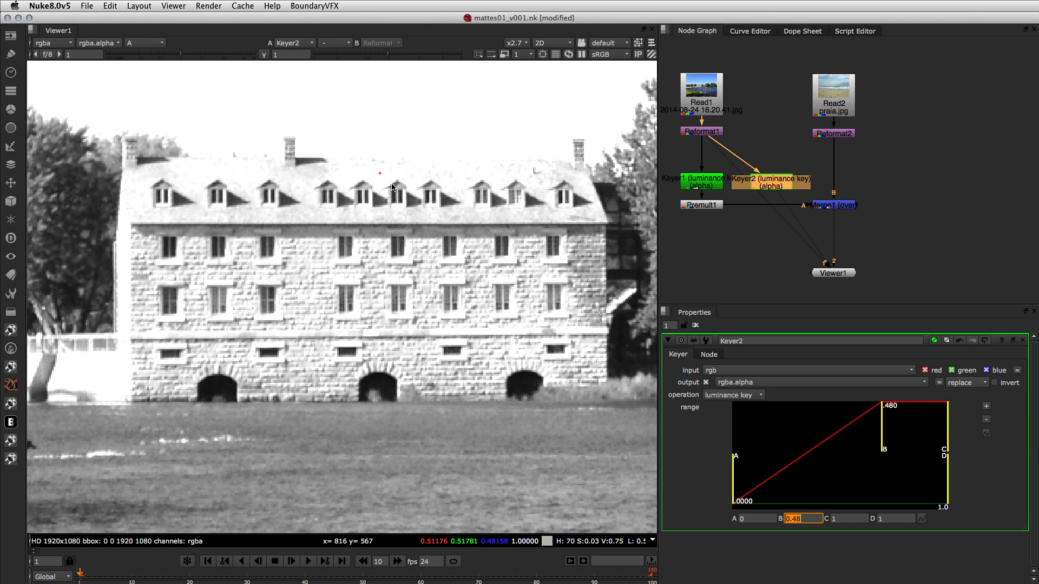
pyautogui.click(846, 522)
pyautogui.press('Return')
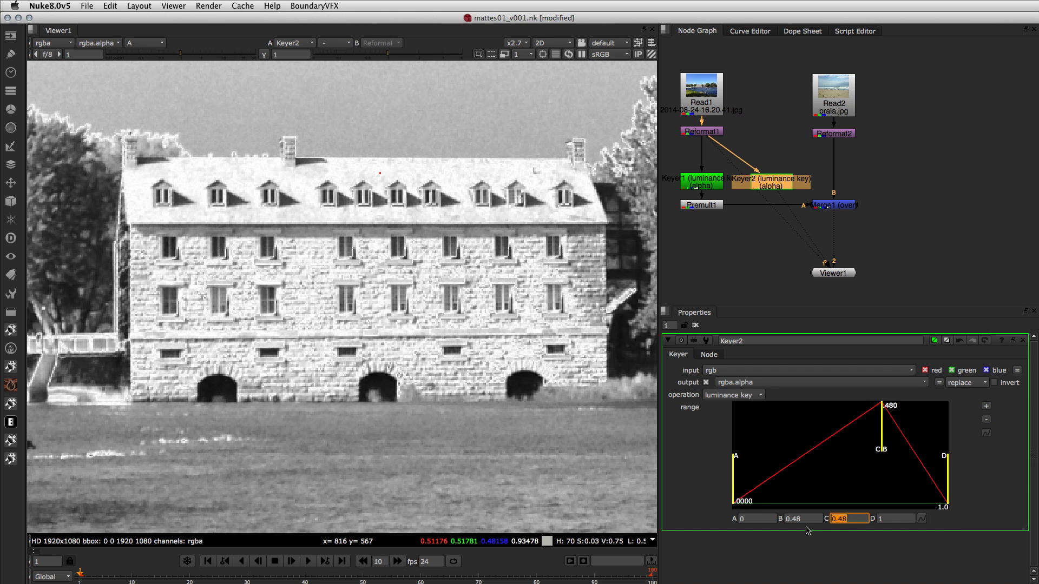
pyautogui.hotkey('shift', 'Tab')
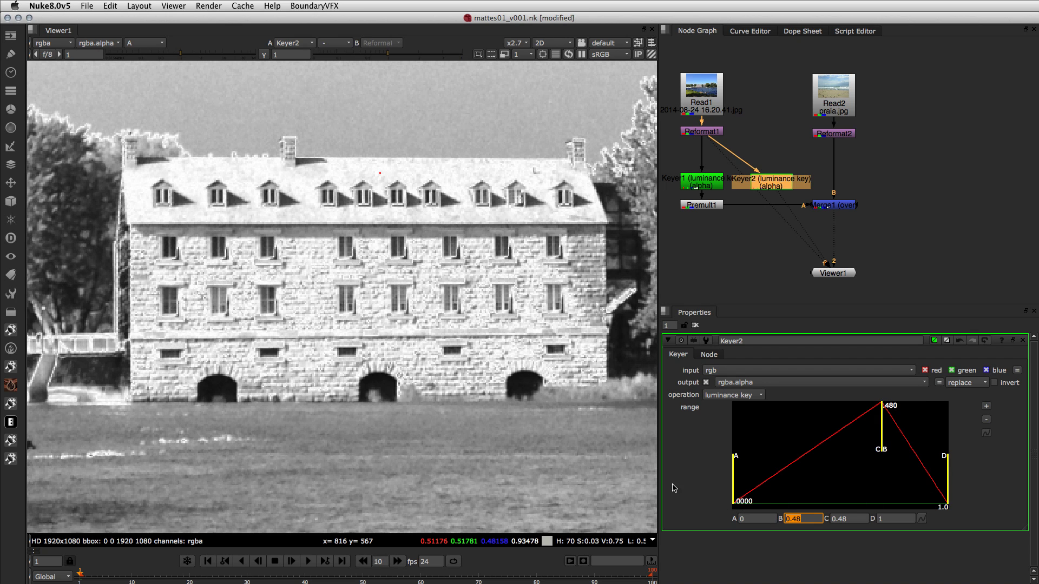
# - Narrow Keyer2's range around the roof, with A at about 0.238 and D at about 0.546
pyautogui.click(735, 497)
pyautogui.moveTo(734, 499); pyautogui.dragTo(822, 494)
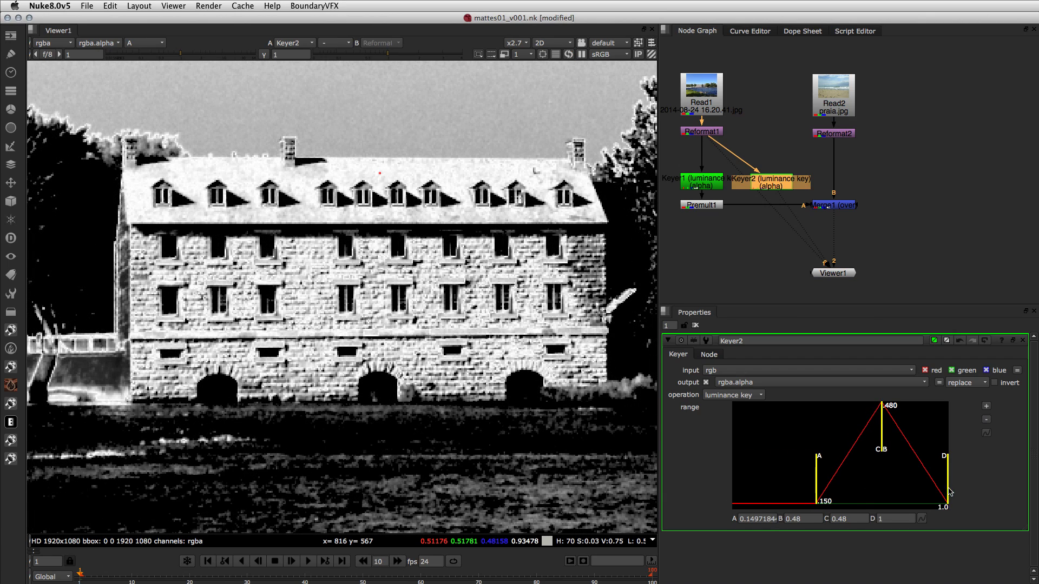
pyautogui.moveTo(947, 490); pyautogui.dragTo(892, 491)
pyautogui.moveTo(816, 485); pyautogui.dragTo(842, 473)
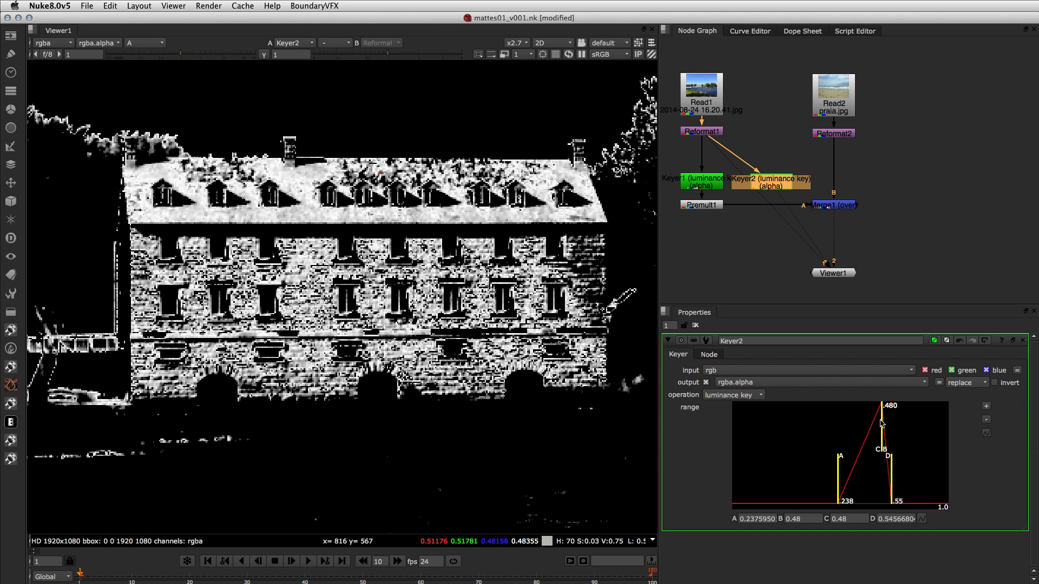
# - Widen Keyer2's range, with B at about 0.394, C at about 0.546 and D at about 0.696
pyautogui.moveTo(881, 420)
pyautogui.mouseDown()
pyautogui.moveTo(862, 416)
pyautogui.moveTo(893, 422)
pyautogui.mouseUp()
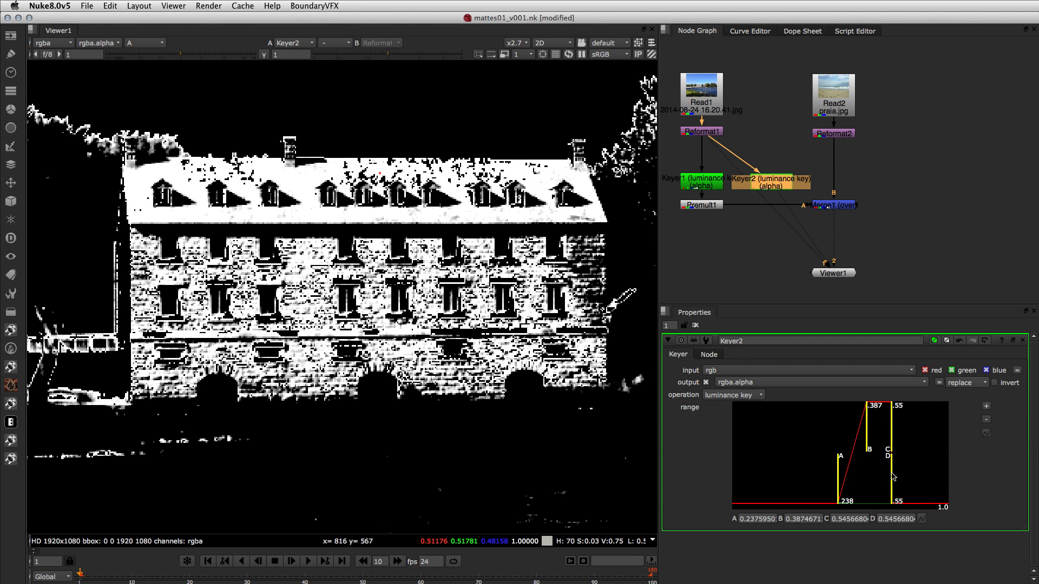
pyautogui.moveTo(891, 475); pyautogui.dragTo(913, 474)
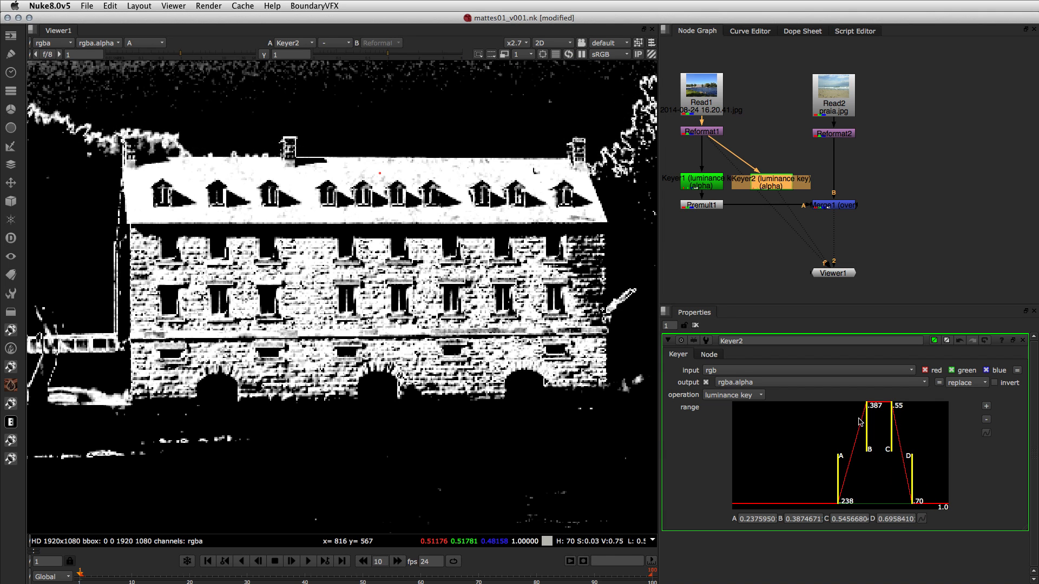
pyautogui.moveTo(860, 421); pyautogui.dragTo(870, 428)
pyautogui.click(779, 157)
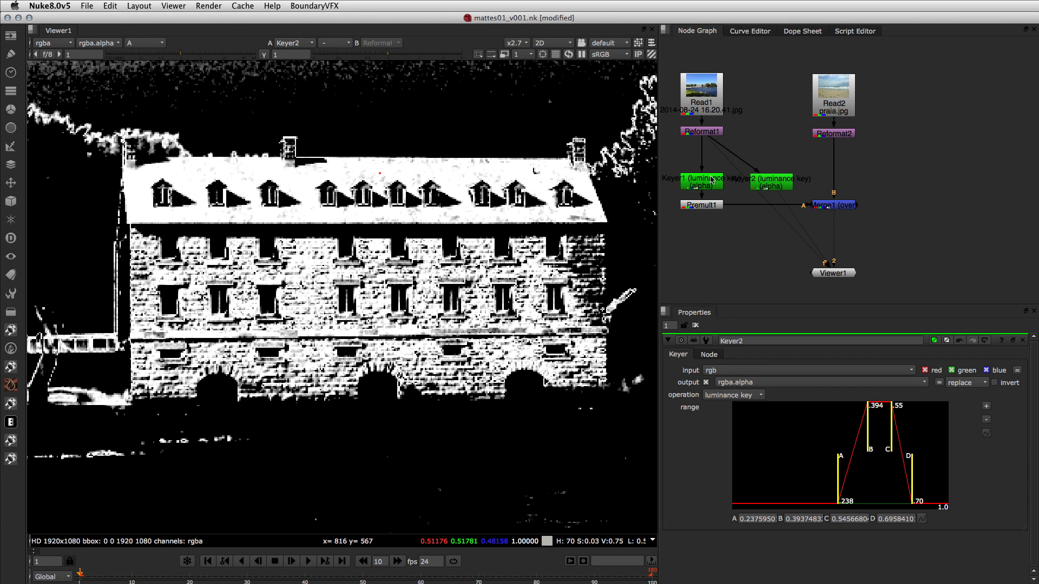
# - Move Keyer2 to the other side of Keyer1 in the node graph and return the viewer to RGB
pyautogui.moveTo(745, 221); pyautogui.dragTo(874, 221, button='middle')
pyautogui.moveTo(900, 184); pyautogui.dragTo(675, 193)
pyautogui.press('a')
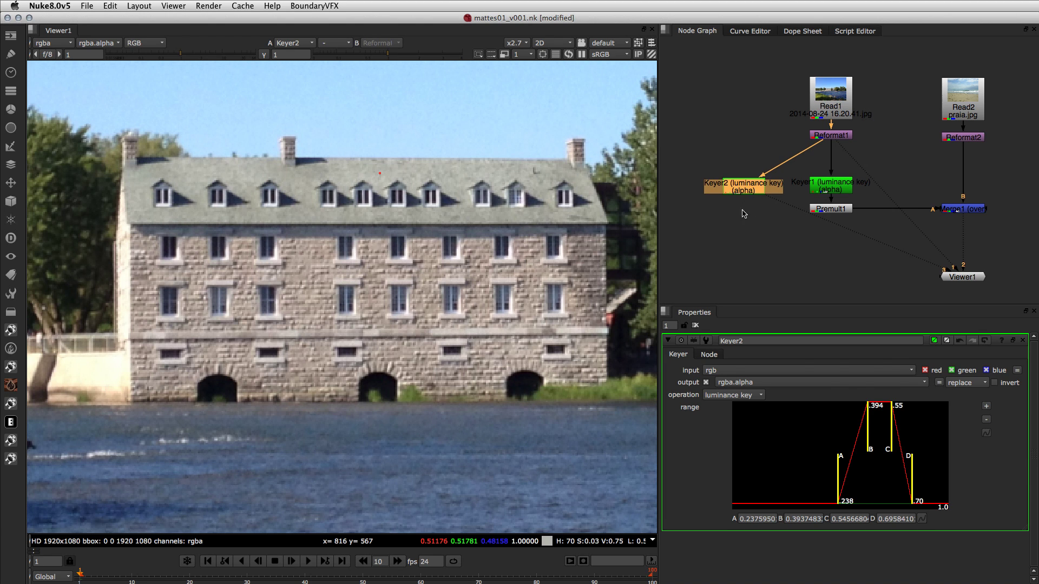
# - Add a Grade node after Keyer2 and set its red multiply value to 2
pyautogui.press('g')
pyautogui.moveTo(743, 210); pyautogui.dragTo(744, 216)
pyautogui.click(1005, 429)
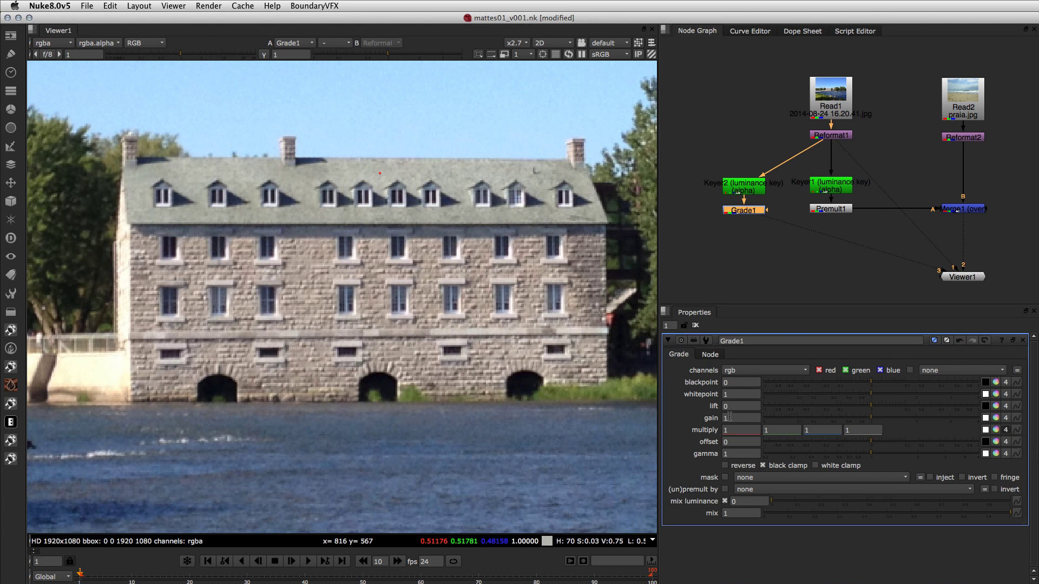
pyautogui.doubleClick(737, 430)
pyautogui.write('2')
pyautogui.press('Return')
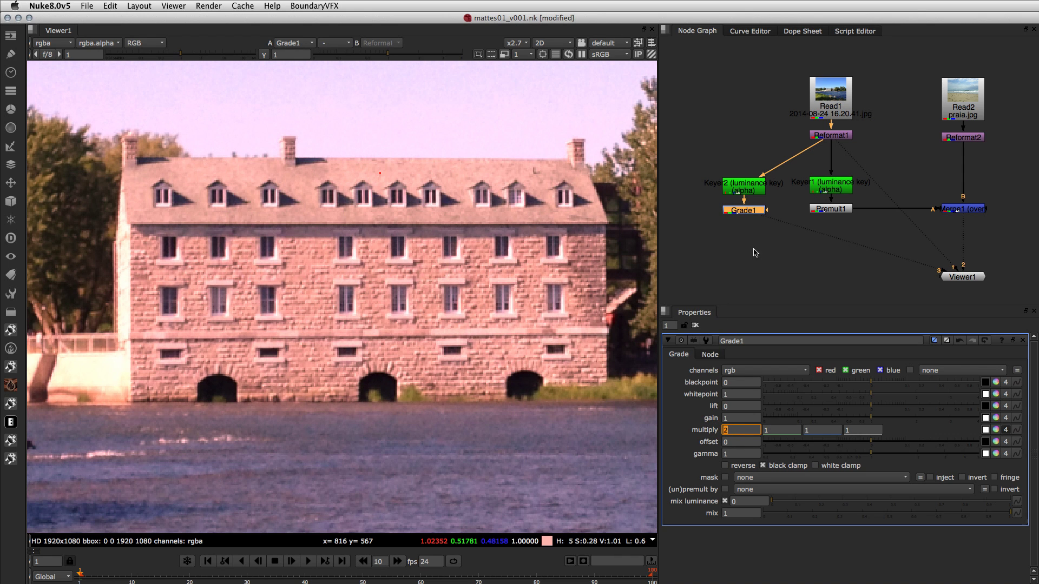
# - Limit Grade1 to Keyer2's matte by setting its mask channel to rgba.alpha
pyautogui.moveTo(741, 197); pyautogui.dragTo(741, 194)
pyautogui.click(751, 487)
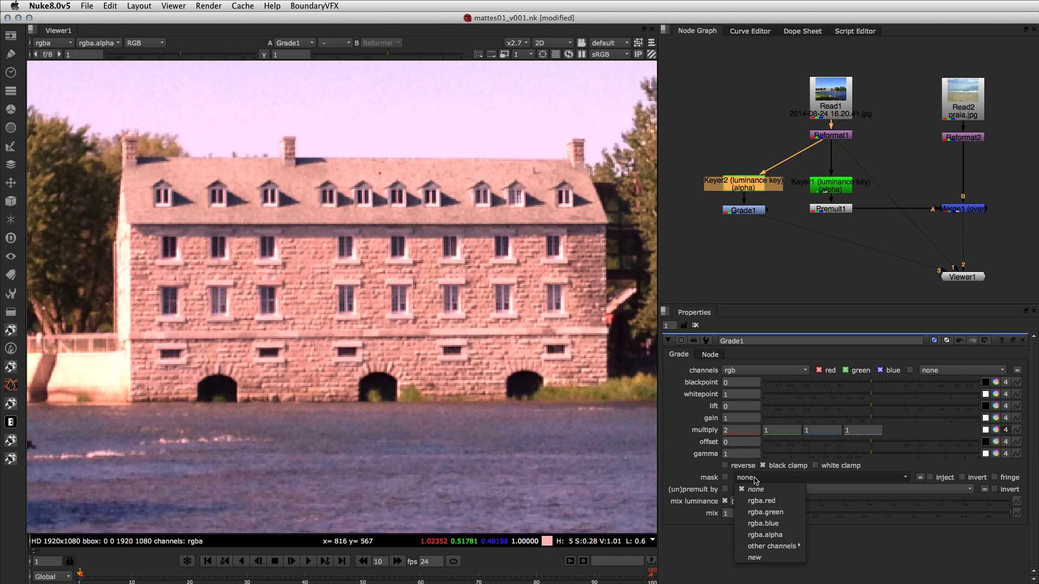
pyautogui.click(761, 536)
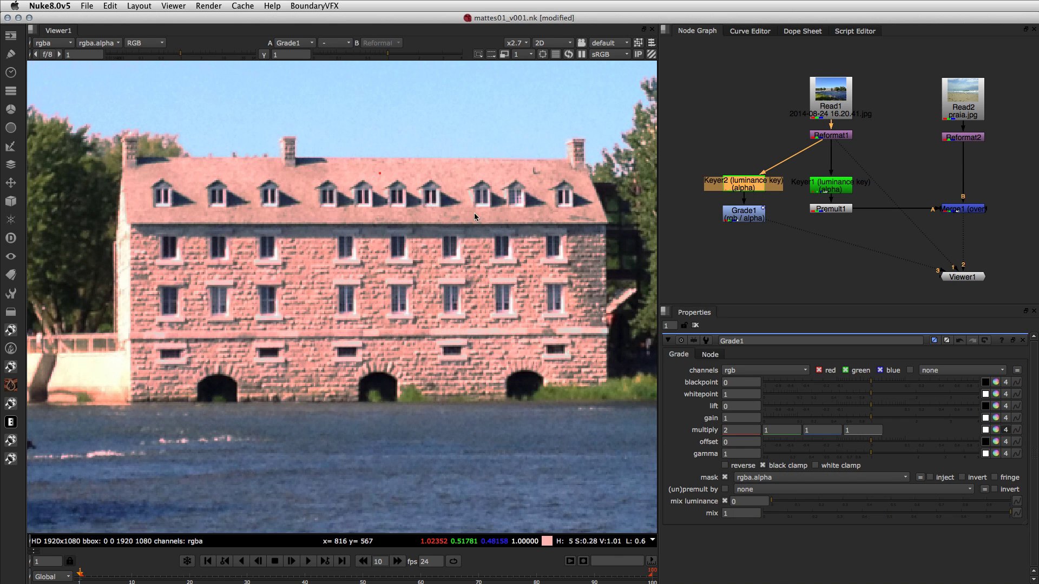
# - View the alpha of a third Keyer fed by Reformat1 and set its operation to blue keyer
pyautogui.press('a')
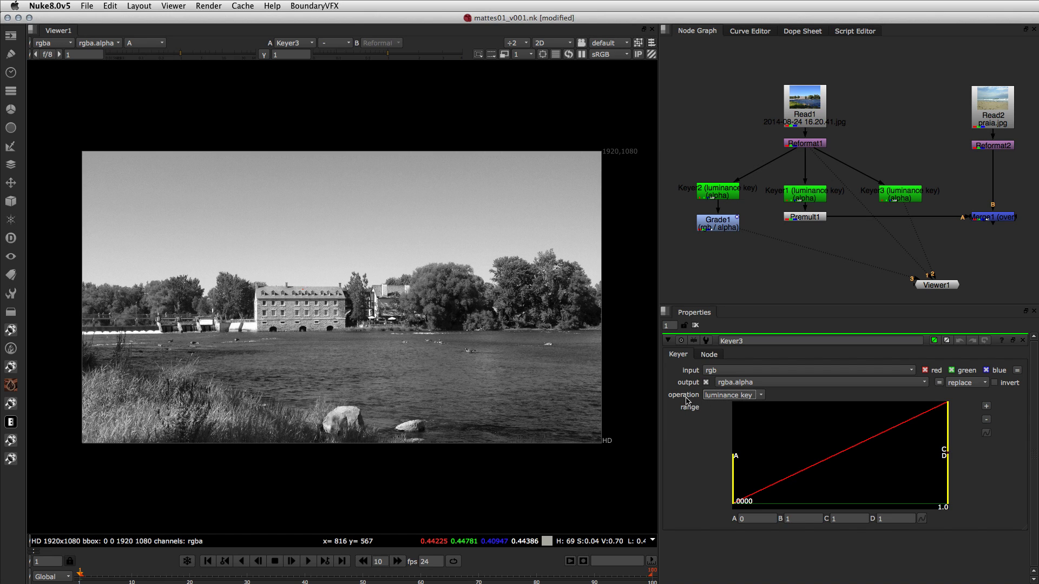
pyautogui.moveTo(713, 406)
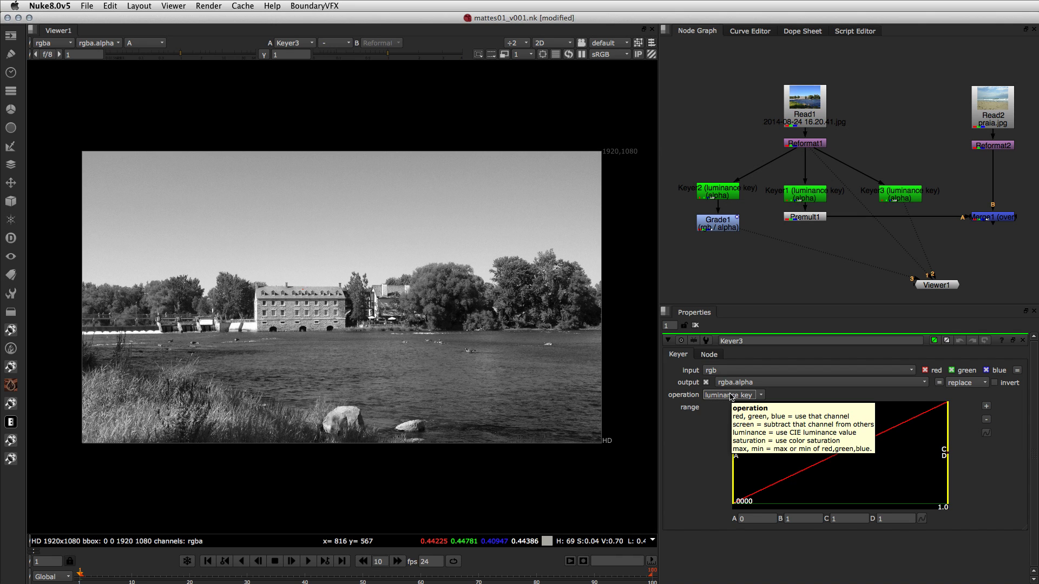
pyautogui.scroll(4, 731, 397)
pyautogui.click(731, 397)
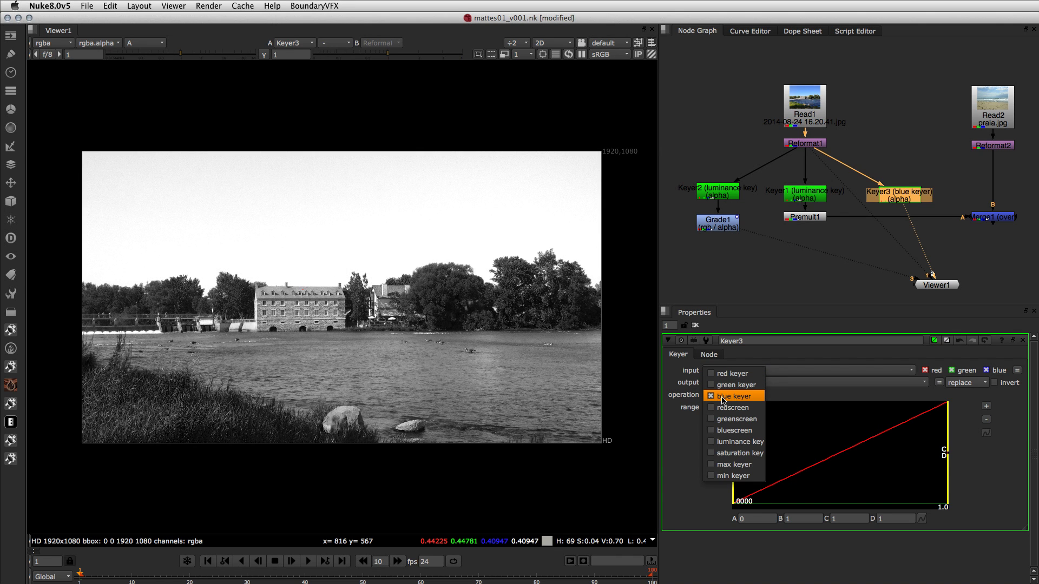
pyautogui.click(723, 399)
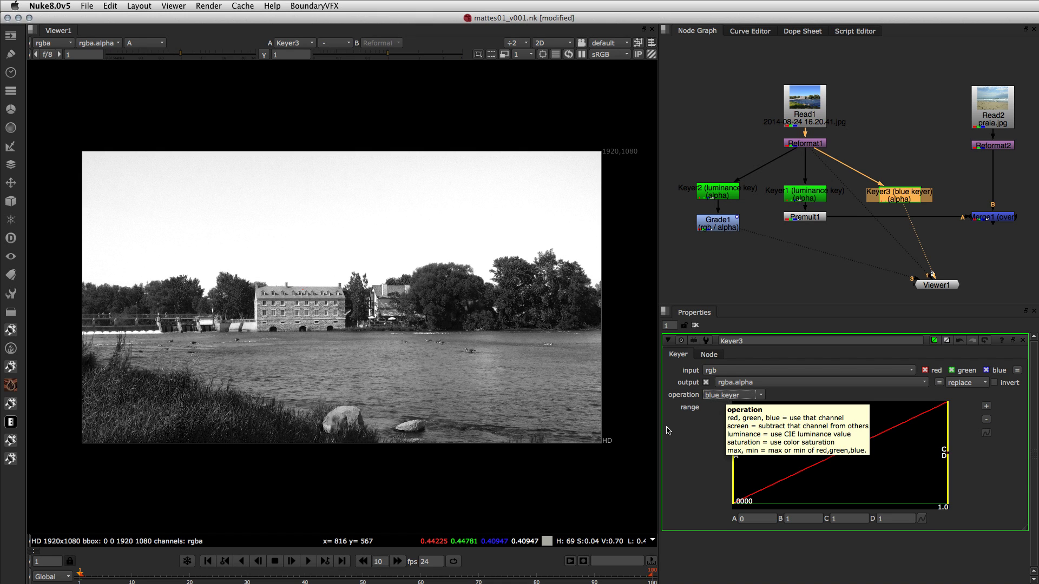
# - Try the bluescreen, blue keyer and saturation key operations on Keyer3 to compare their mattes
pyautogui.click(727, 395)
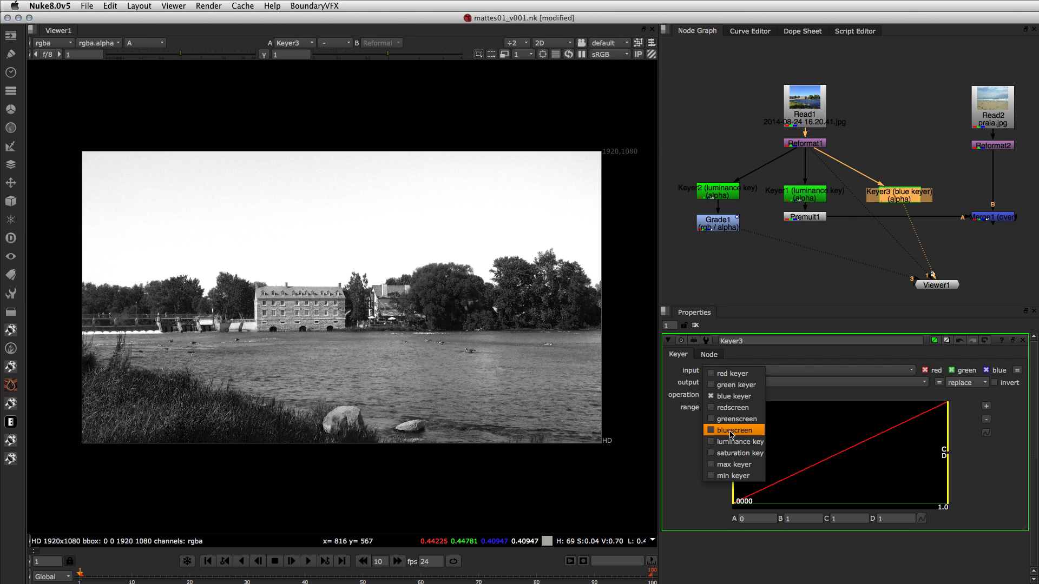
pyautogui.click(731, 431)
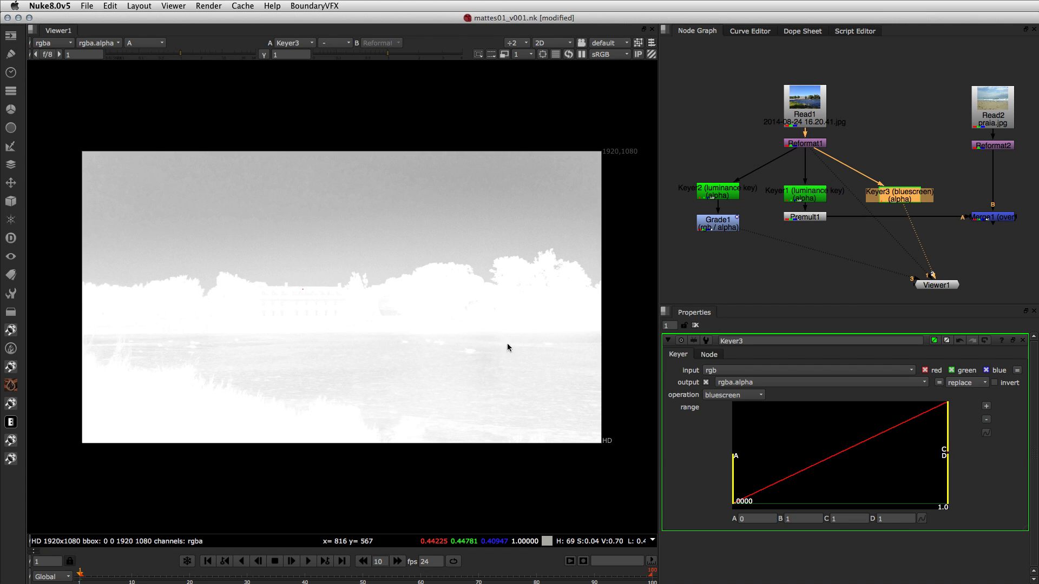
pyautogui.click(715, 395)
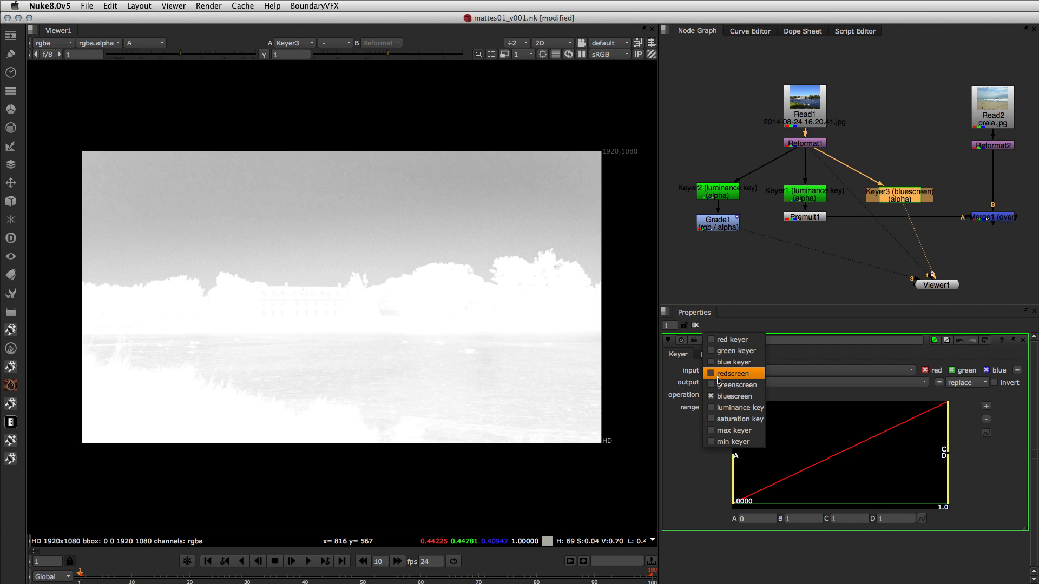
pyautogui.click(720, 362)
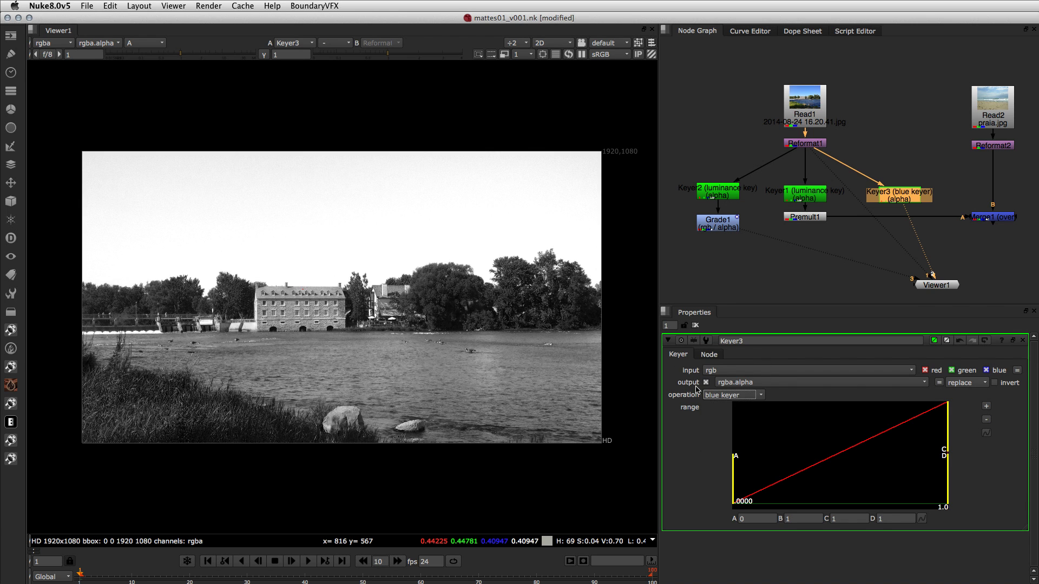
pyautogui.click(726, 396)
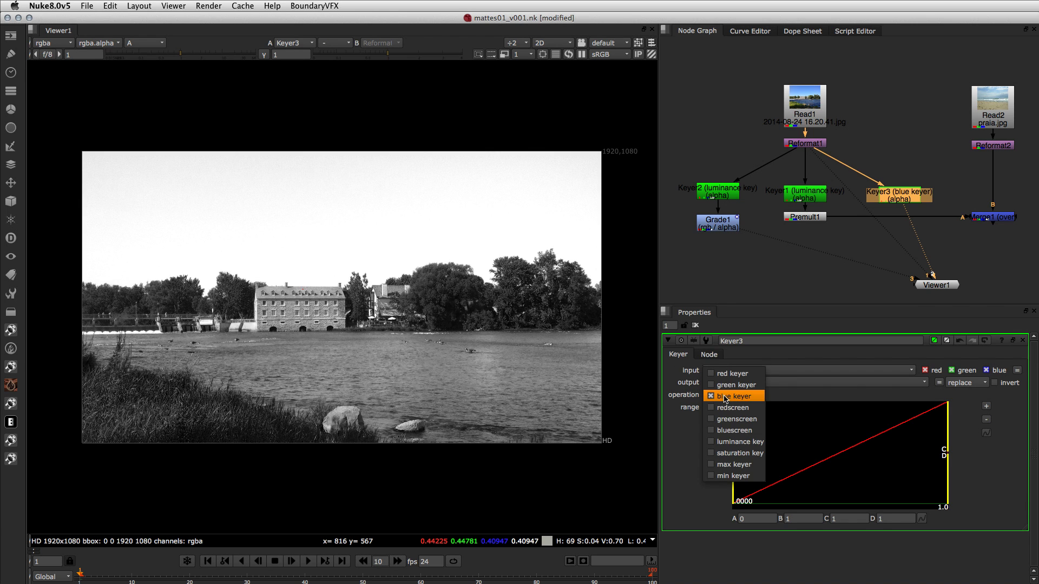
pyautogui.click(725, 454)
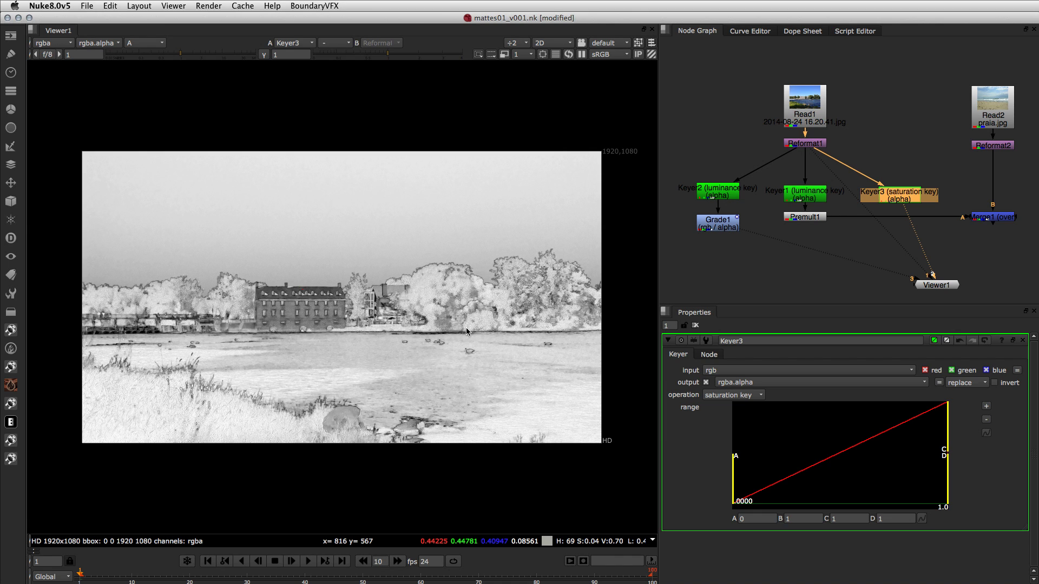
# - Set Keyer3's operation to max keyer and view the original Reformat1 image
pyautogui.click(733, 395)
pyautogui.click(740, 420)
pyautogui.press('1')
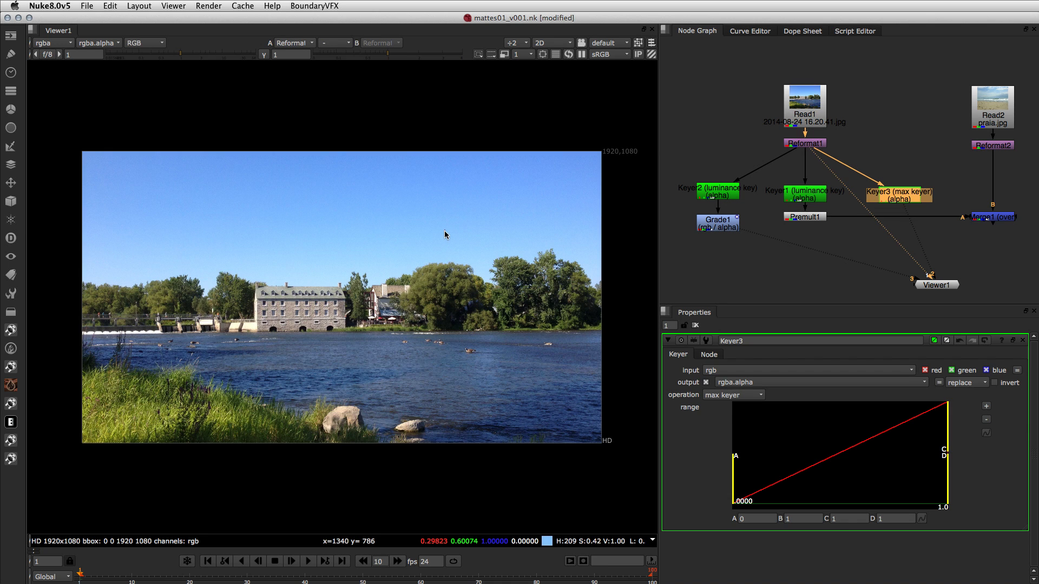
pyautogui.click(732, 395)
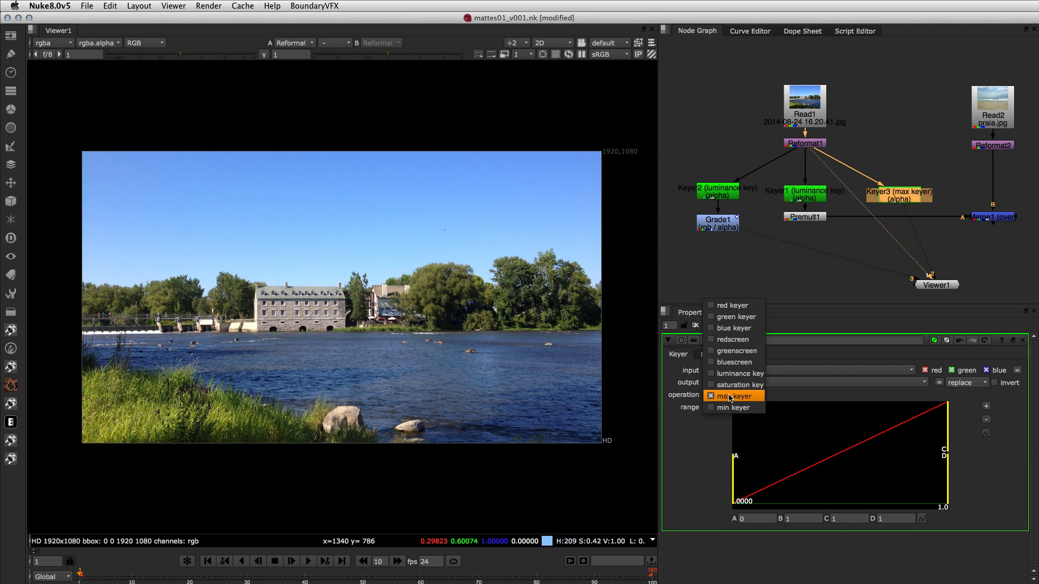
pyautogui.click(728, 396)
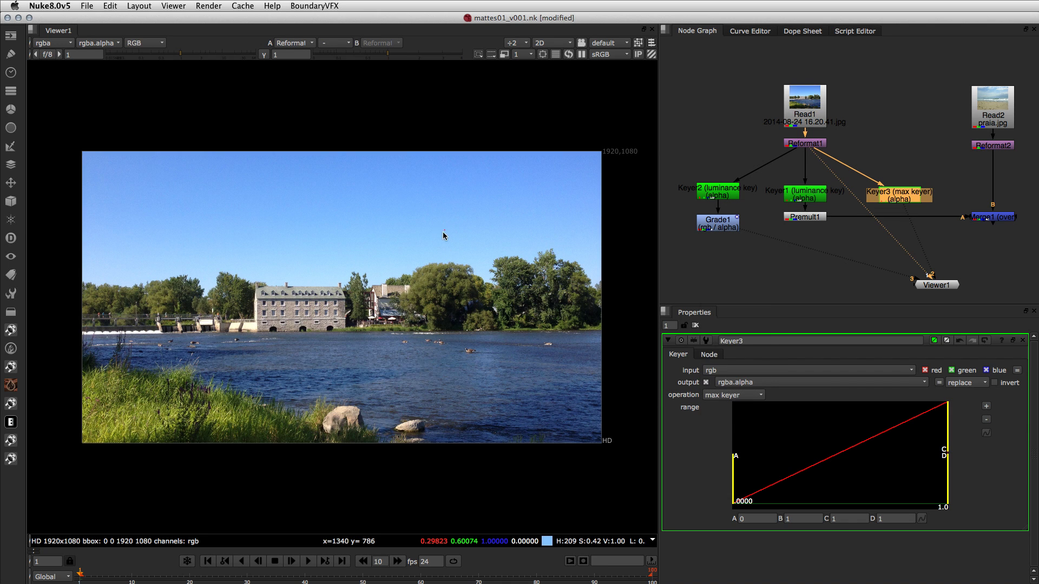
# - View Keyer3's alpha and sample a sky pixel above the large tree to compare it with the original image
pyautogui.scroll(8, 443, 235)
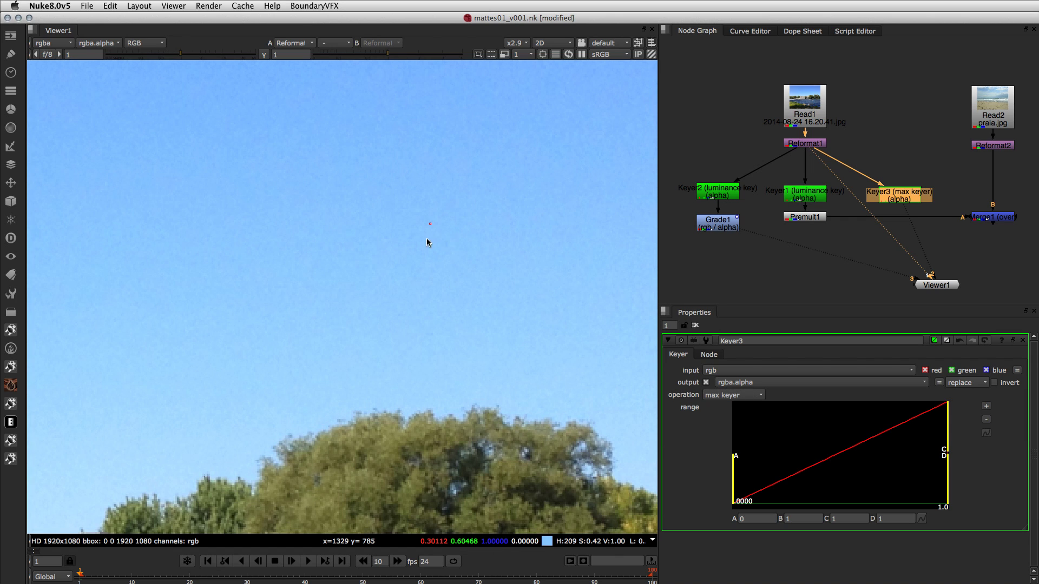
pyautogui.press('a')
pyautogui.press('1')
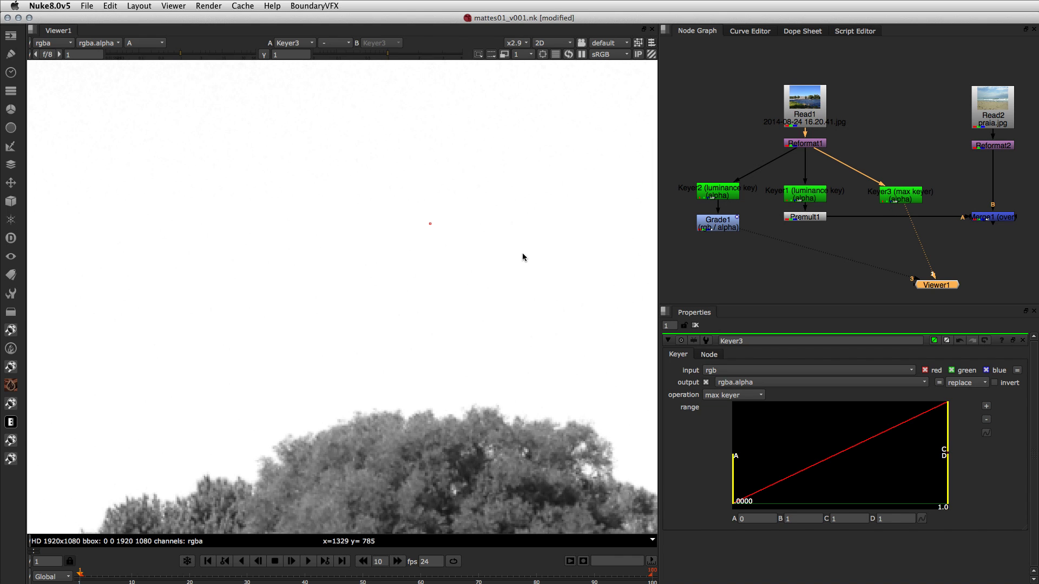
pyautogui.keyDown('ctrl'); pyautogui.click(432, 225); pyautogui.keyUp('ctrl')
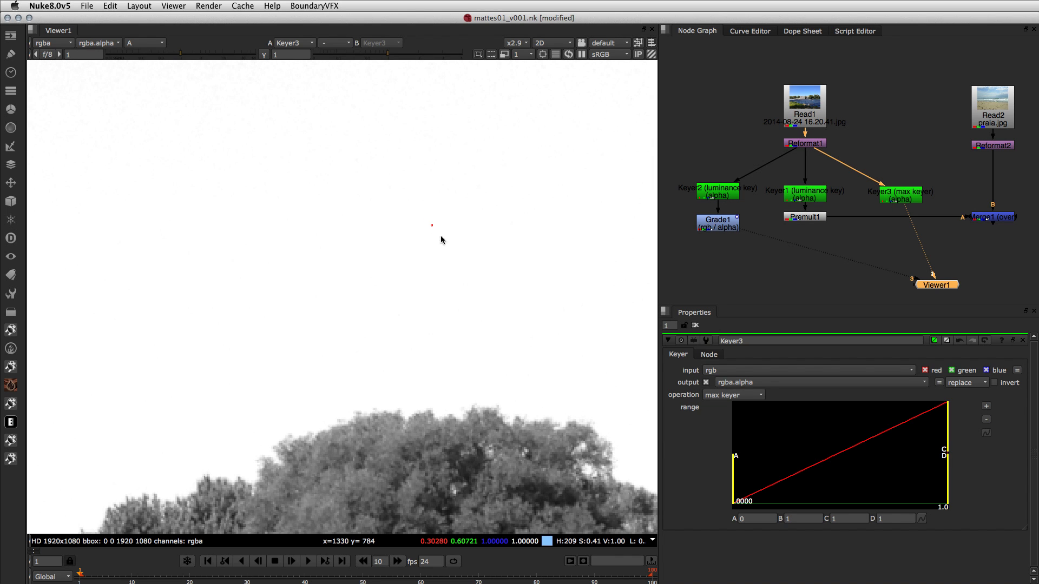
pyautogui.scroll(-5, 532, 369)
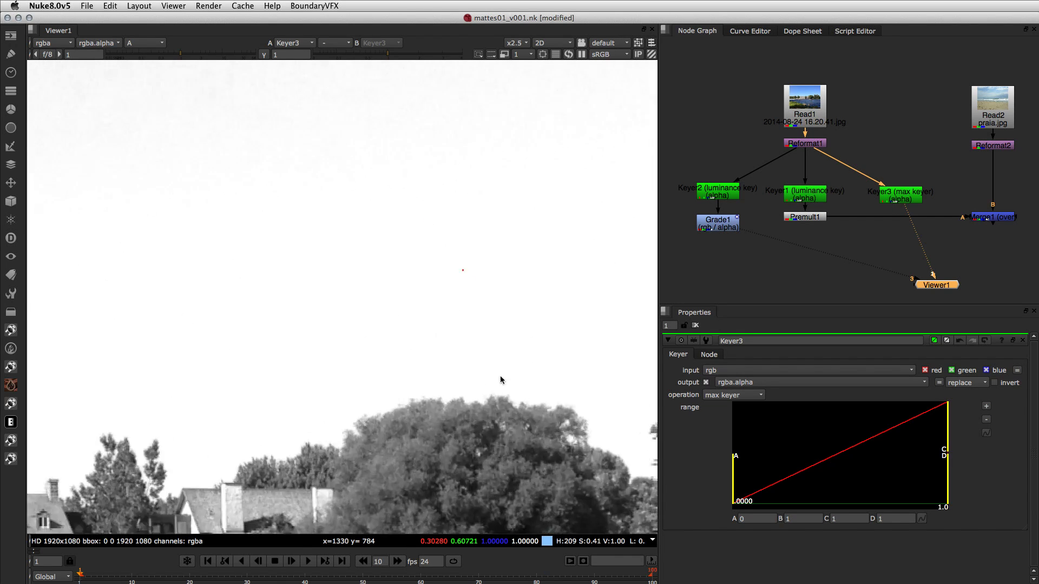
# - Try the min keyer operation on Keyer3 and view the whole matte
pyautogui.click(727, 395)
pyautogui.click(725, 383)
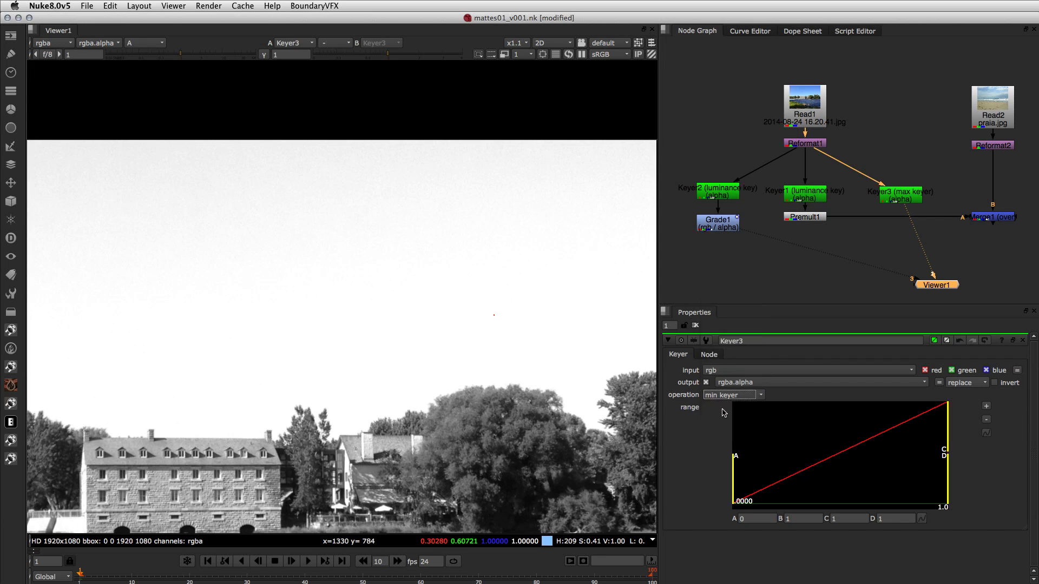
pyautogui.scroll(-5, 465, 362)
pyautogui.scroll(2, 442, 351)
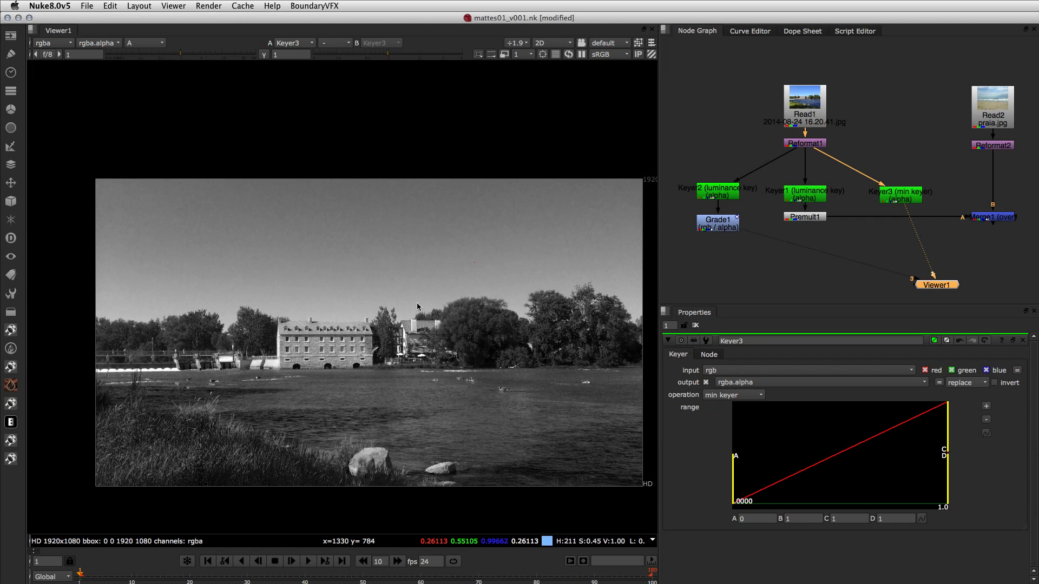
# - Set Keyer3's operation to bluescreen and raise range point A to about 0.80 to black out the sky
pyautogui.click(716, 395)
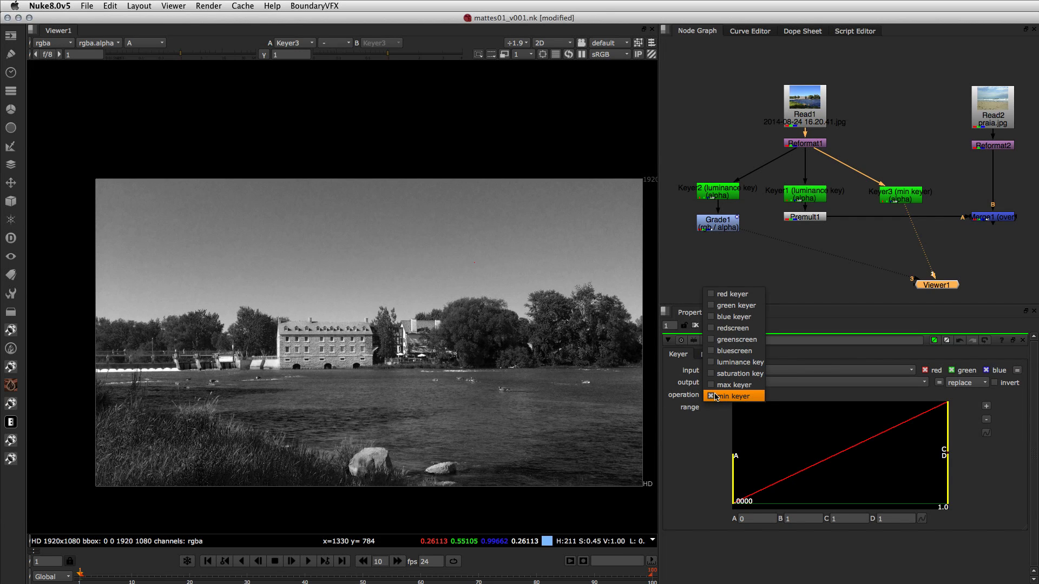
pyautogui.click(731, 350)
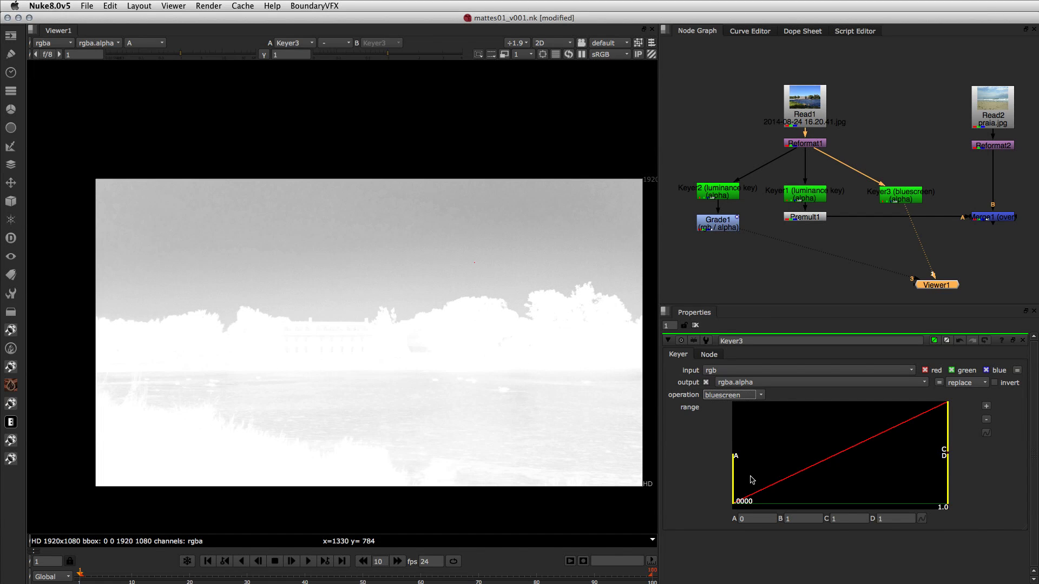
pyautogui.moveTo(732, 479); pyautogui.dragTo(808, 448)
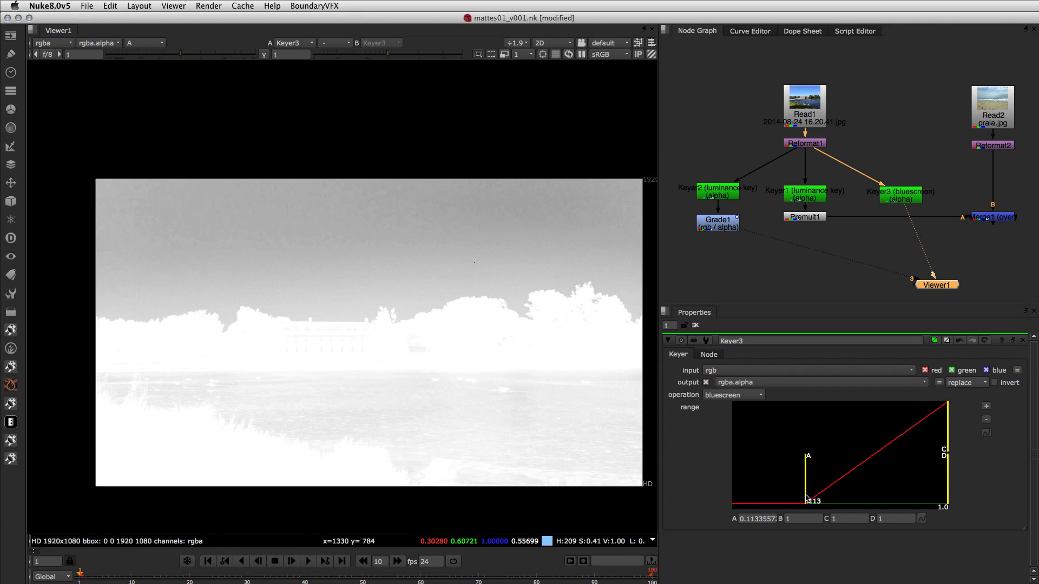
pyautogui.moveTo(810, 485); pyautogui.dragTo(929, 481)
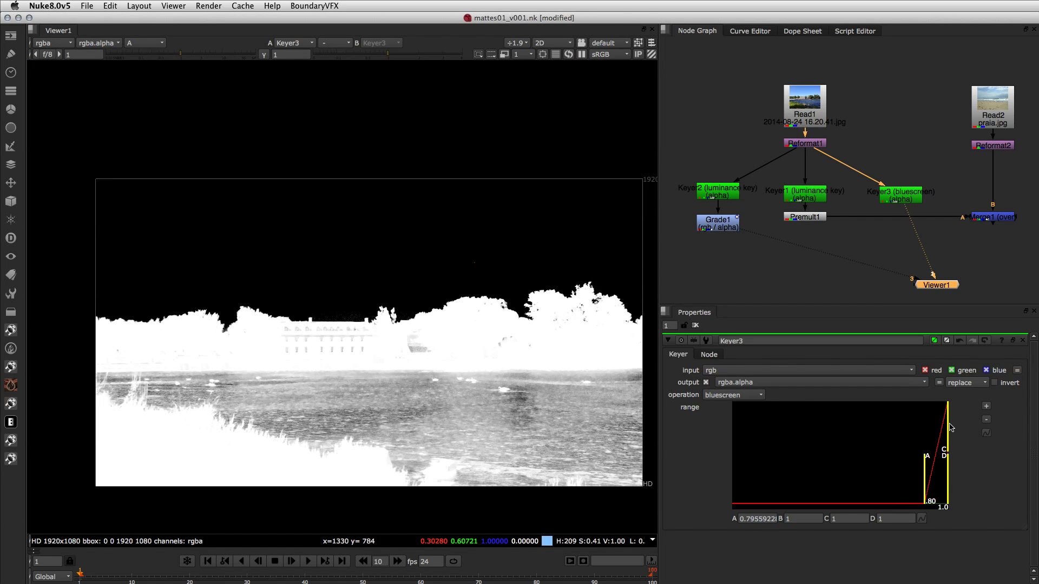
# - Test the treeline's edge softness by lowering Keyer3's range point B to about 0.83 and 0.80, restoring it to 1 each time
pyautogui.moveTo(948, 423); pyautogui.dragTo(929, 421)
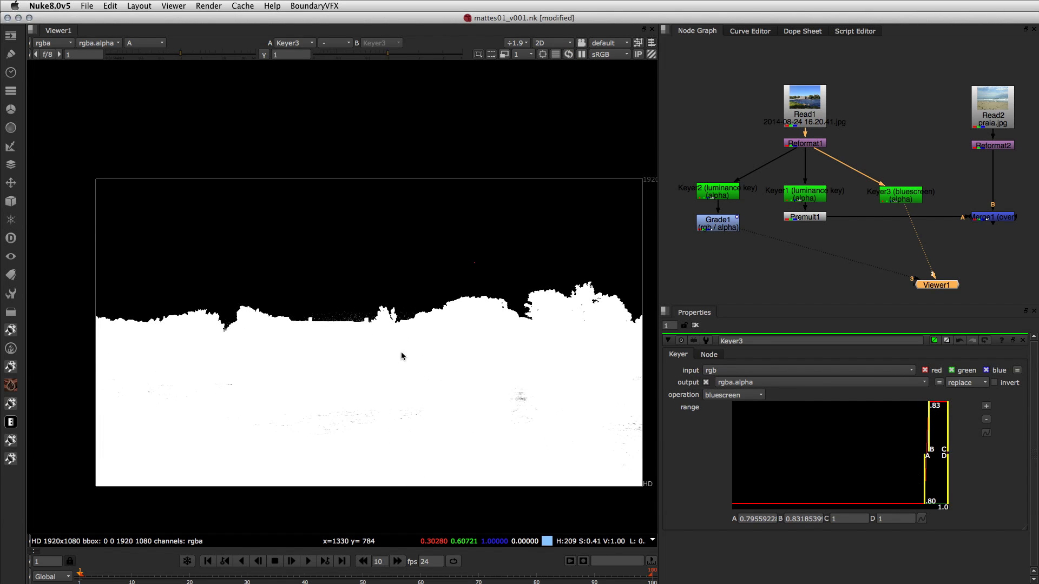
pyautogui.scroll(12, 401, 355)
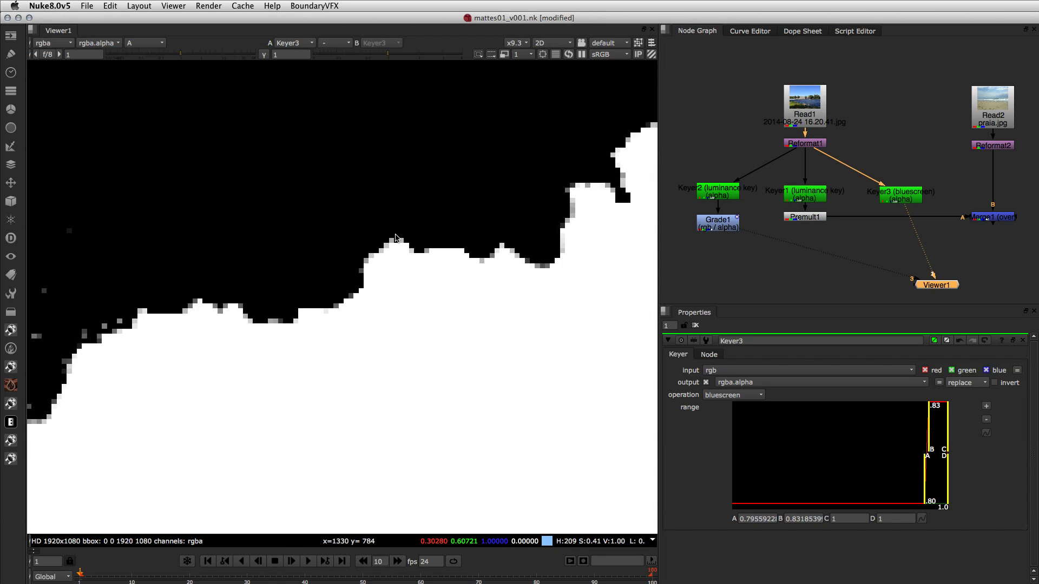
pyautogui.moveTo(930, 422); pyautogui.dragTo(954, 421)
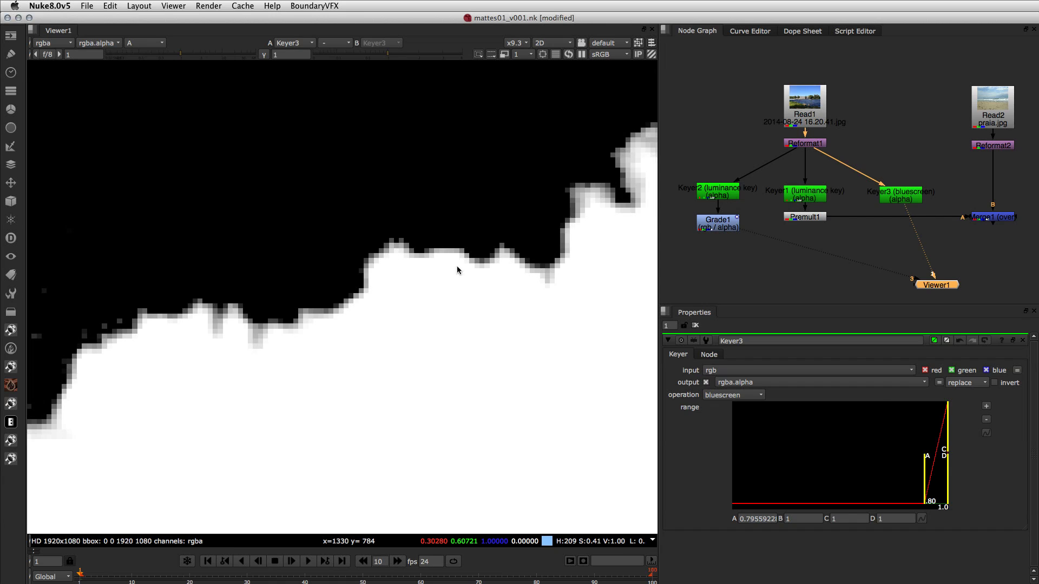
pyautogui.moveTo(947, 425); pyautogui.dragTo(923, 424)
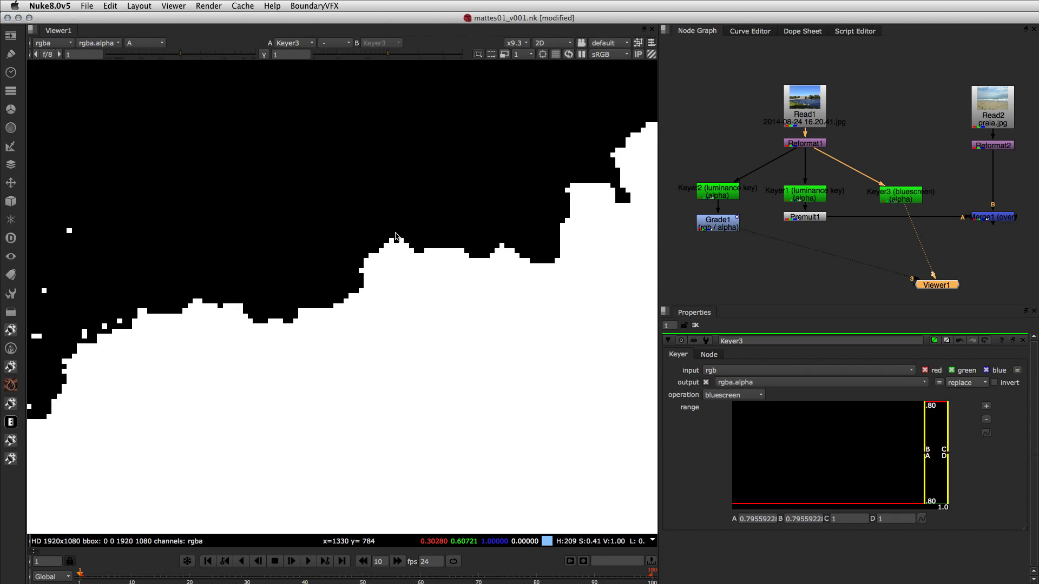
pyautogui.moveTo(925, 429); pyautogui.dragTo(948, 429)
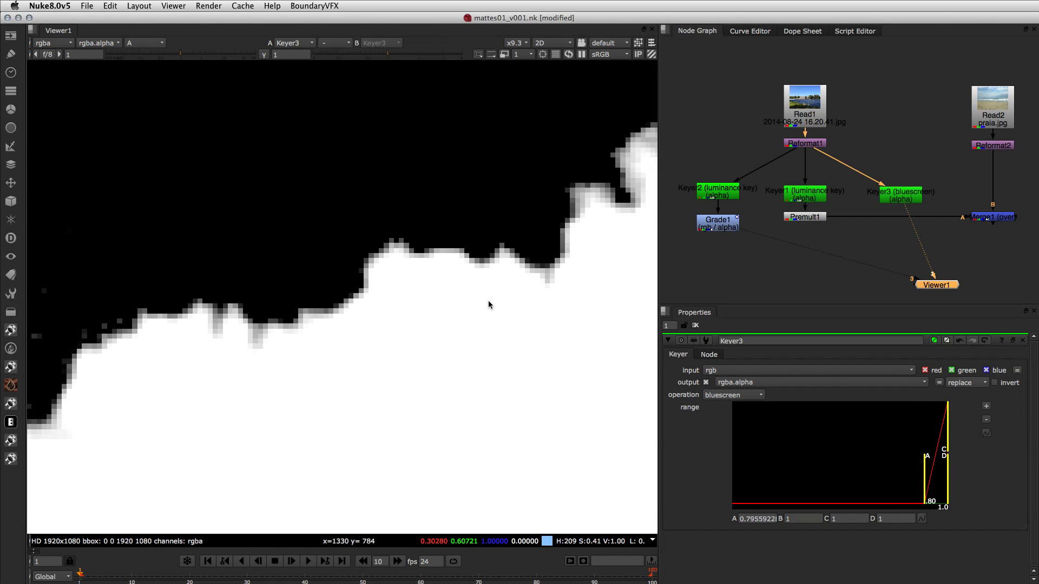
# - Reconnect Premult1's input to Keyer3 and view the Merge1 composite in full colour
pyautogui.scroll(-10, 417, 249)
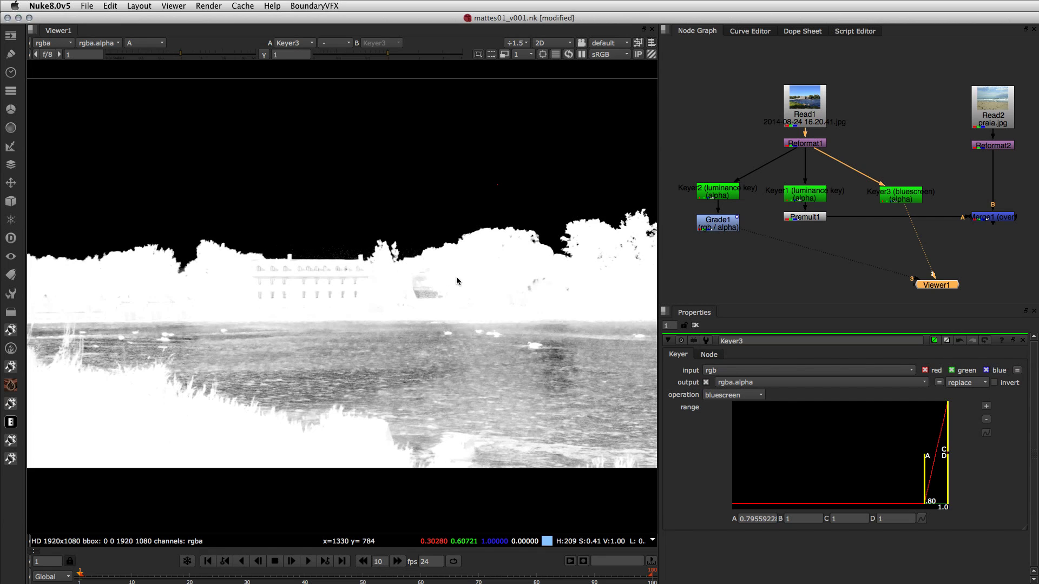
pyautogui.scroll(-4, 417, 250)
pyautogui.click(905, 240)
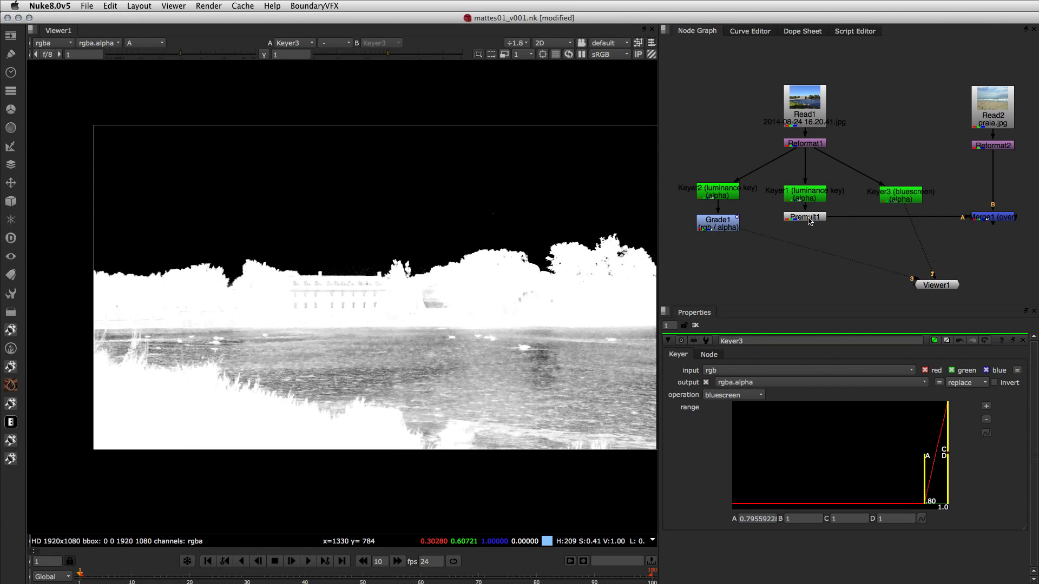
pyautogui.moveTo(810, 220); pyautogui.dragTo(900, 199)
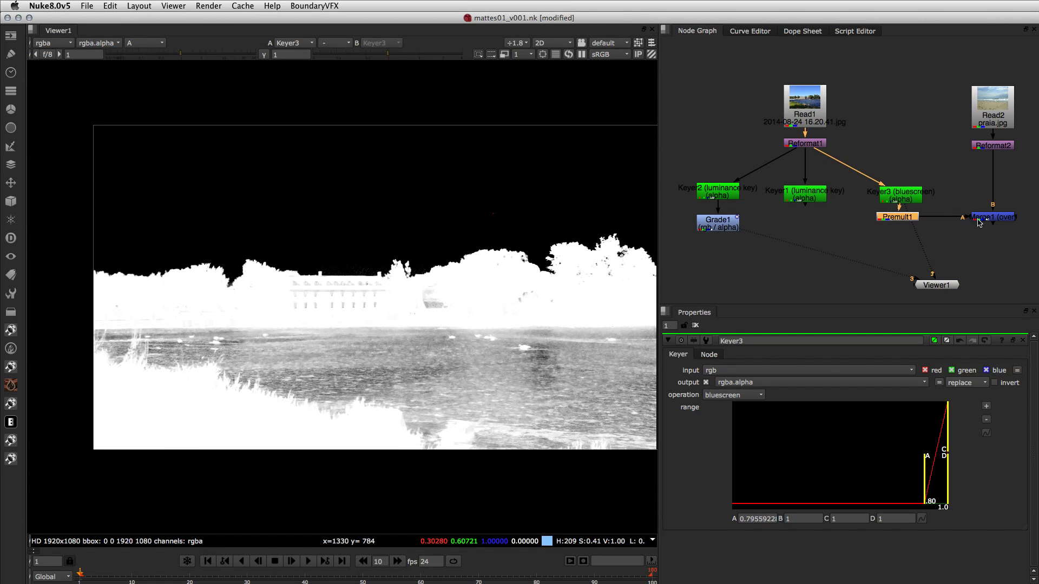
pyautogui.moveTo(993, 223); pyautogui.dragTo(936, 285)
pyautogui.press('a')
pyautogui.scroll(6, 546, 248)
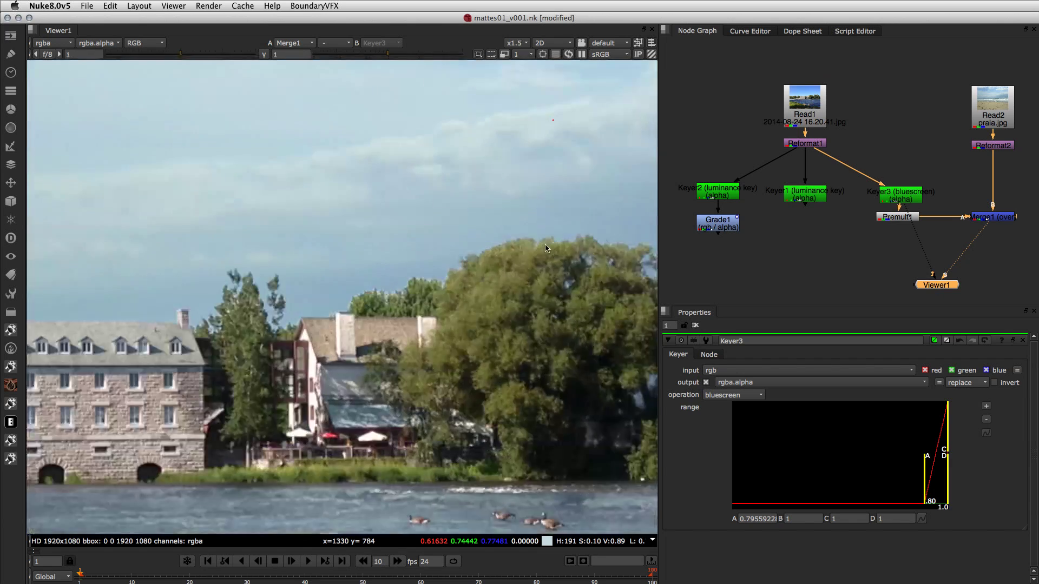
# - Try Keyer3's range point B at about 0.80 to check the composite's tree edges, and return it to 1
pyautogui.scroll(8, 545, 248)
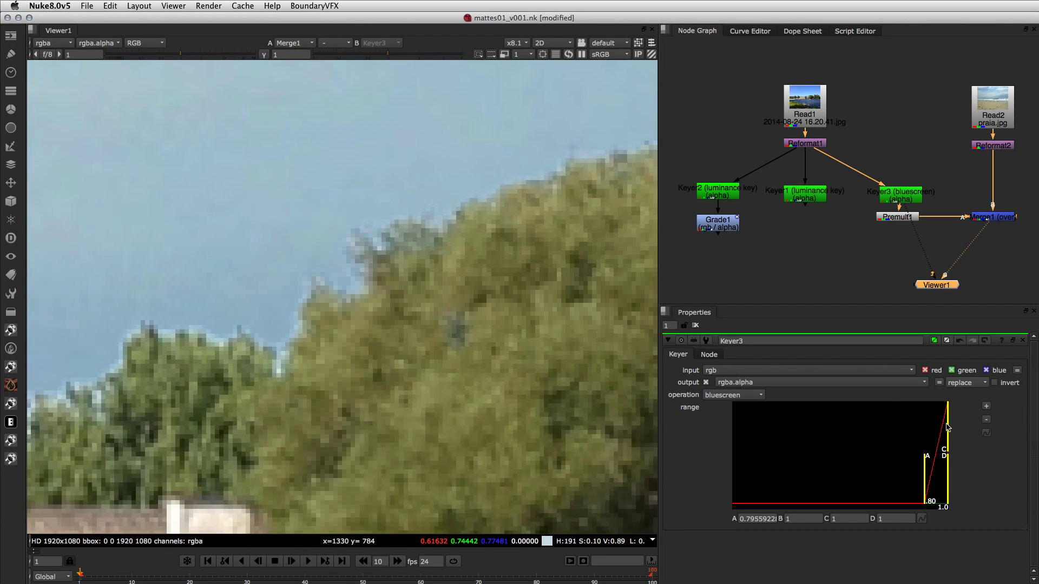
pyautogui.moveTo(946, 426); pyautogui.dragTo(925, 422)
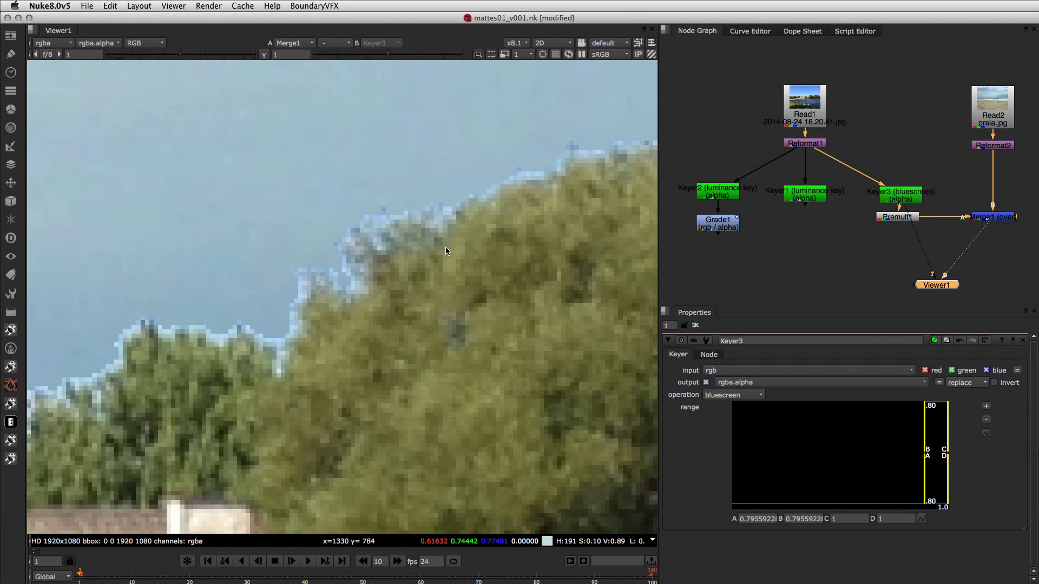
pyautogui.press('f')
pyautogui.scroll(10, 445, 277)
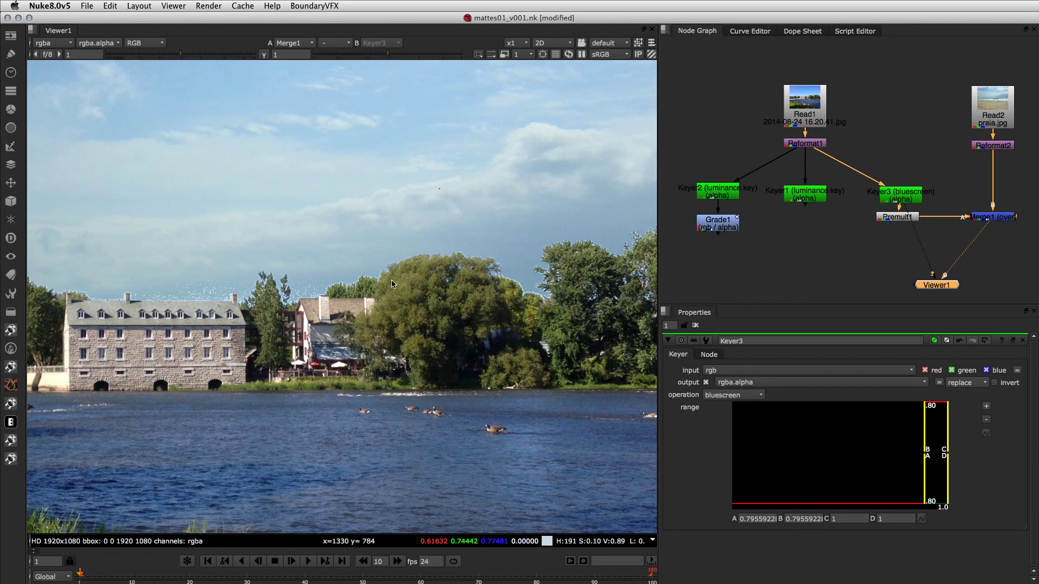
pyautogui.moveTo(927, 427); pyautogui.dragTo(957, 418)
# - Raise Keyer3's range point A to about 0.85, keep B at 1, and view the resulting matte in the alpha channel
pyautogui.moveTo(924, 479)
pyautogui.mouseDown()
pyautogui.moveTo(943, 478)
pyautogui.moveTo(912, 479)
pyautogui.moveTo(933, 479)
pyautogui.mouseUp()
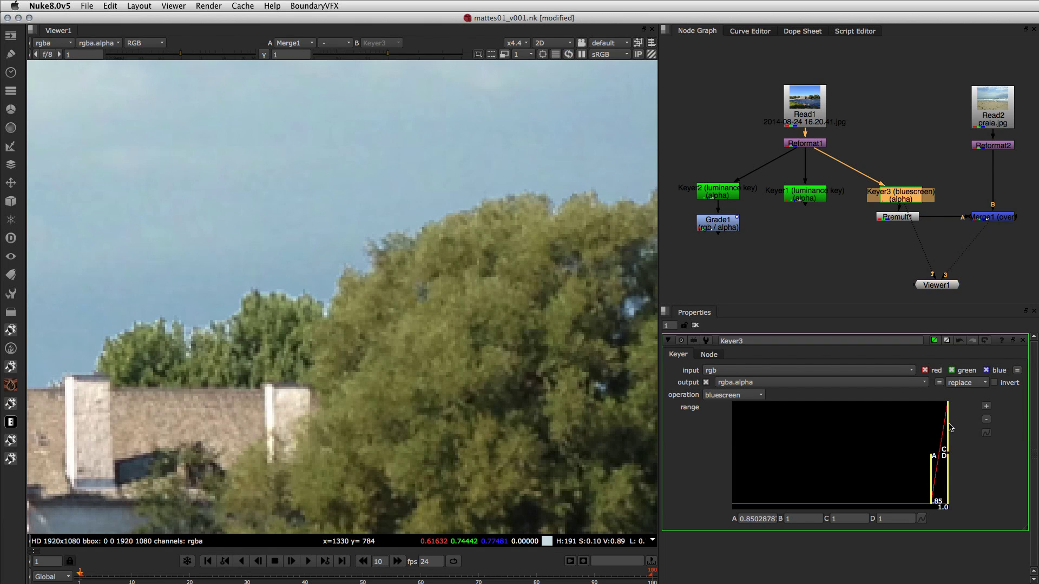
pyautogui.click(943, 430)
pyautogui.moveTo(943, 431); pyautogui.dragTo(953, 428)
pyautogui.press('a')
pyautogui.press('f')
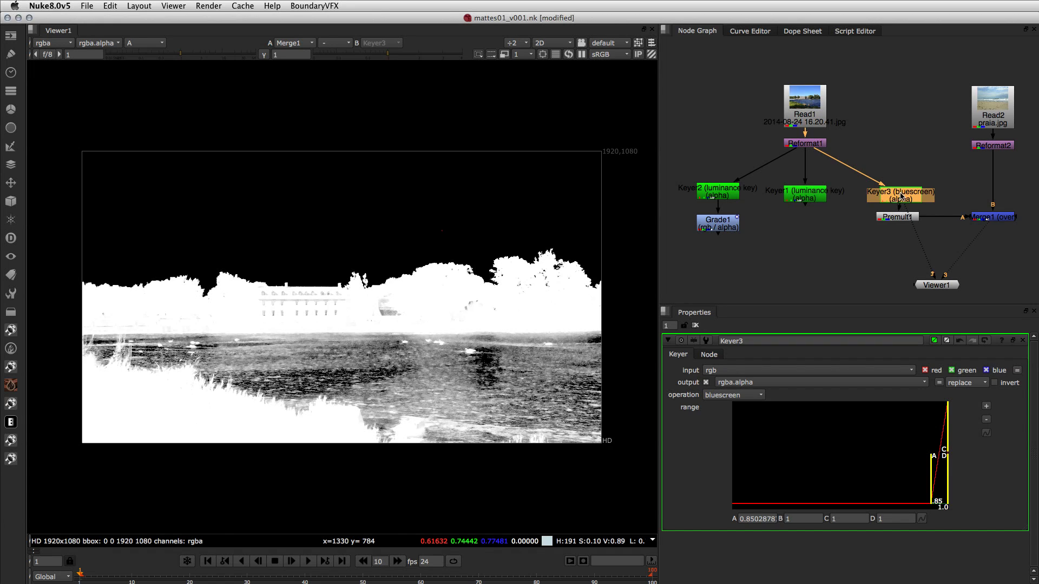
# - Move Keyer3 up level with Reformat1, insert a RotoPaint node between it and Premult1, and check the white paint colour
pyautogui.moveTo(901, 196); pyautogui.dragTo(899, 145)
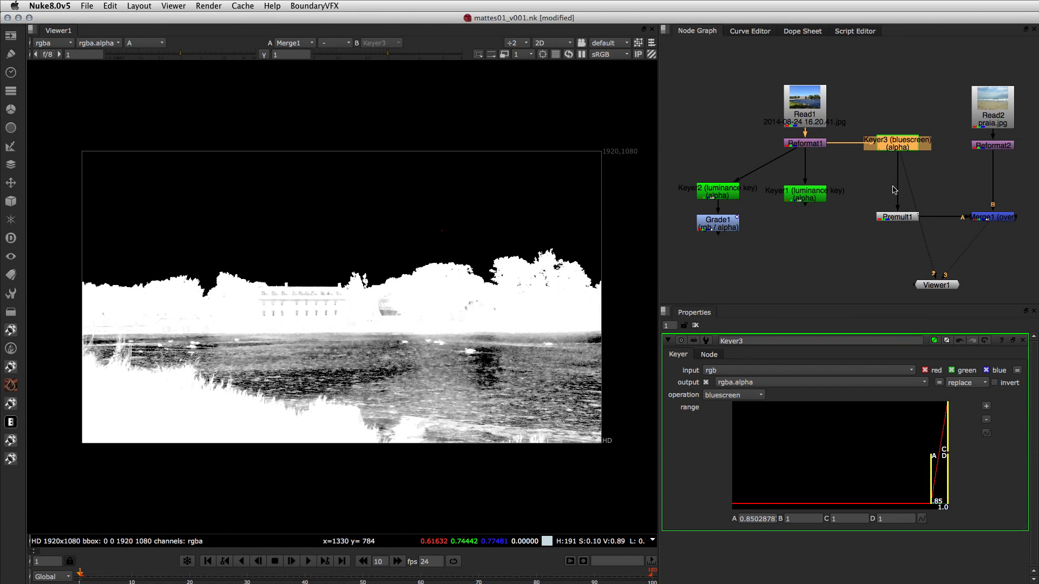
pyautogui.press('p')
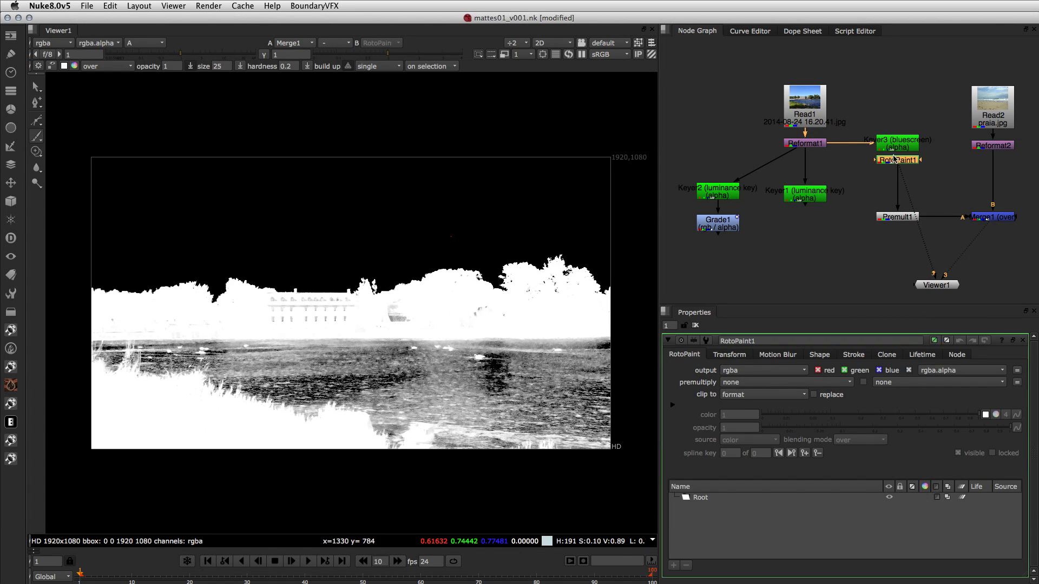
pyautogui.moveTo(897, 161); pyautogui.dragTo(898, 170)
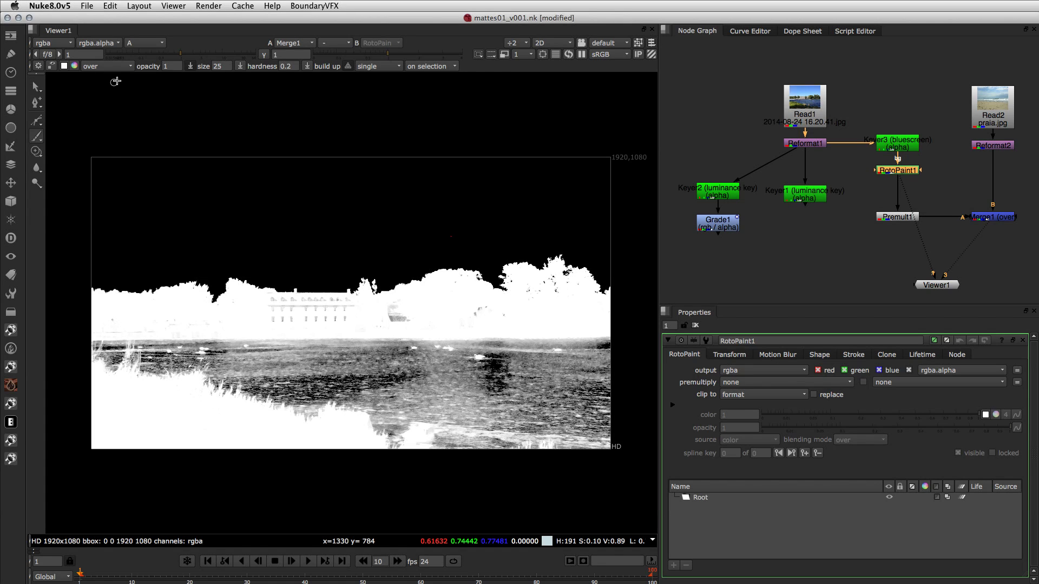
pyautogui.click(64, 66)
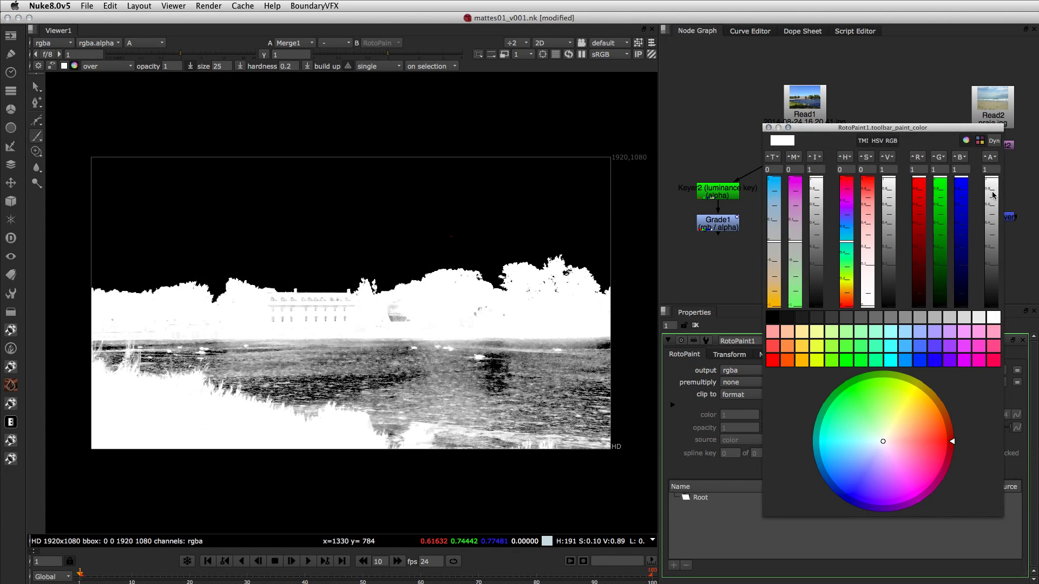
pyautogui.click(768, 128)
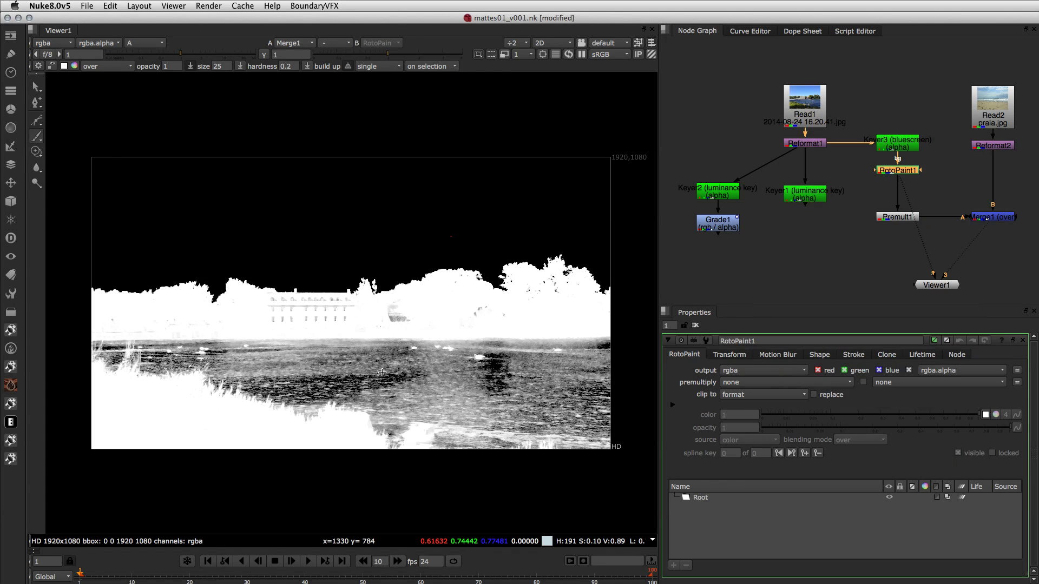
# - Set RotoPaint1's output to alpha and paint white over the matte's left shoreline with a size 99 brush
pyautogui.keyDown('shift'); pyautogui.moveTo(379, 373); pyautogui.dragTo(395, 374); pyautogui.keyUp('shift')
pyautogui.click(737, 371)
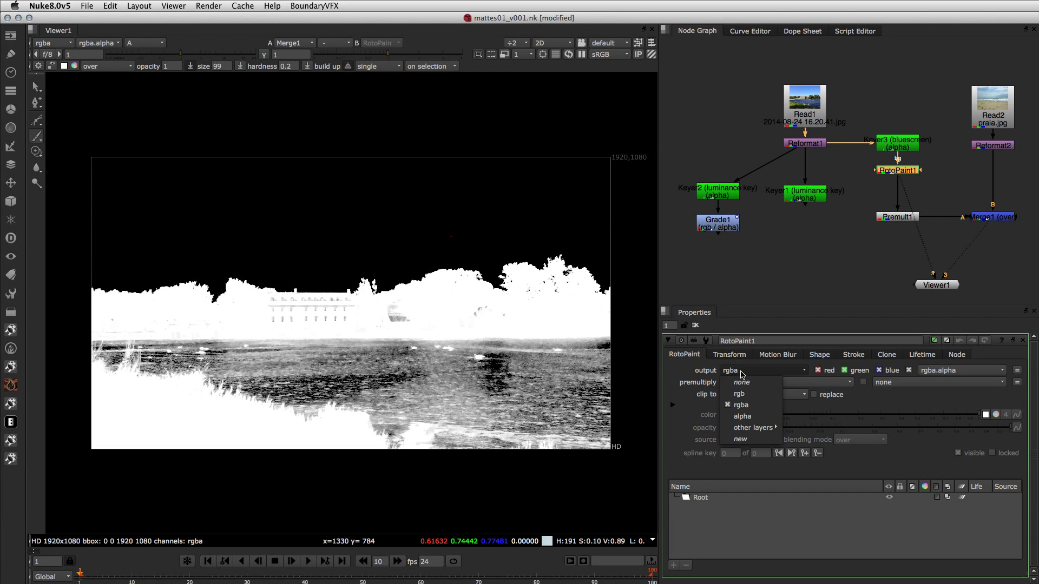
pyautogui.click(742, 417)
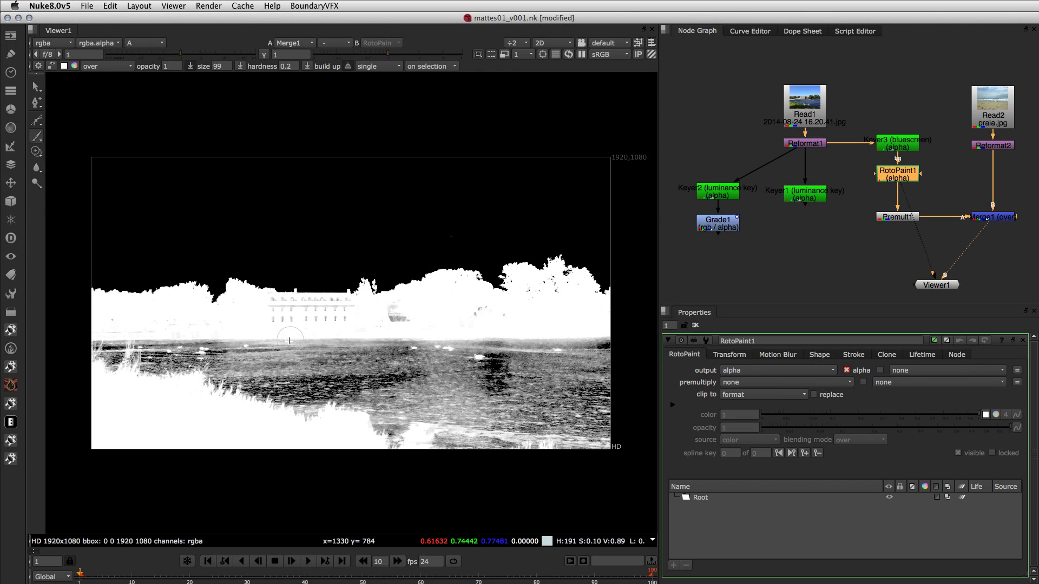
pyautogui.moveTo(206, 340)
pyautogui.mouseDown()
pyautogui.moveTo(175, 340)
pyautogui.moveTo(204, 330)
pyautogui.moveTo(200, 317)
pyautogui.moveTo(101, 320)
pyautogui.moveTo(86, 355)
pyautogui.moveTo(112, 369)
pyautogui.moveTo(117, 394)
pyautogui.moveTo(125, 378)
pyautogui.moveTo(140, 380)
pyautogui.moveTo(131, 343)
pyautogui.moveTo(173, 374)
pyautogui.mouseUp()
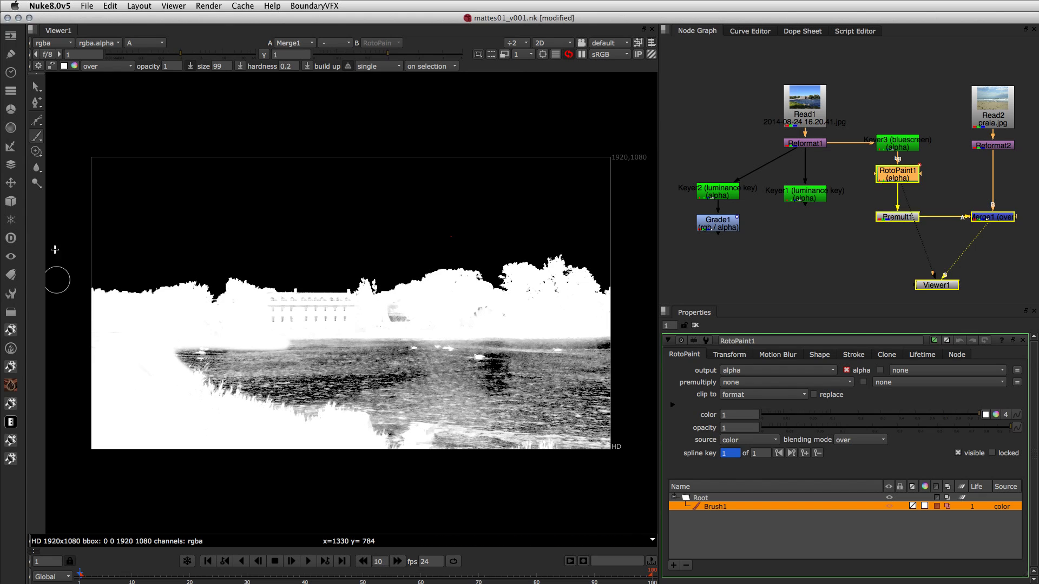
# - Draw a closed white B-spline shape in RotoPaint1 around the whole water area, extending past the frame's right and lower edges
pyautogui.rightClick(36, 120)
pyautogui.click(65, 147)
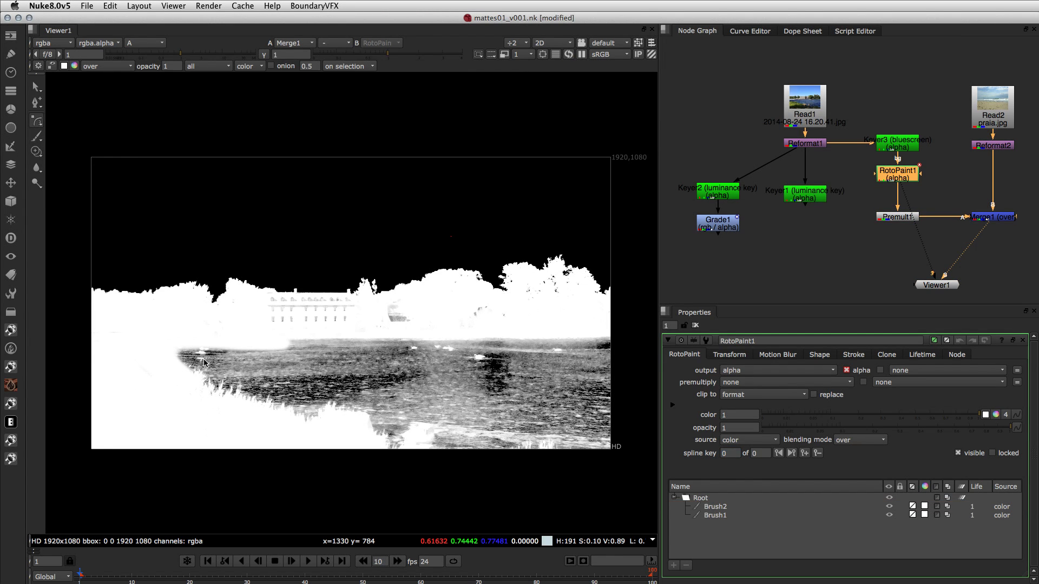
pyautogui.click(173, 331)
pyautogui.click(290, 326)
pyautogui.click(470, 327)
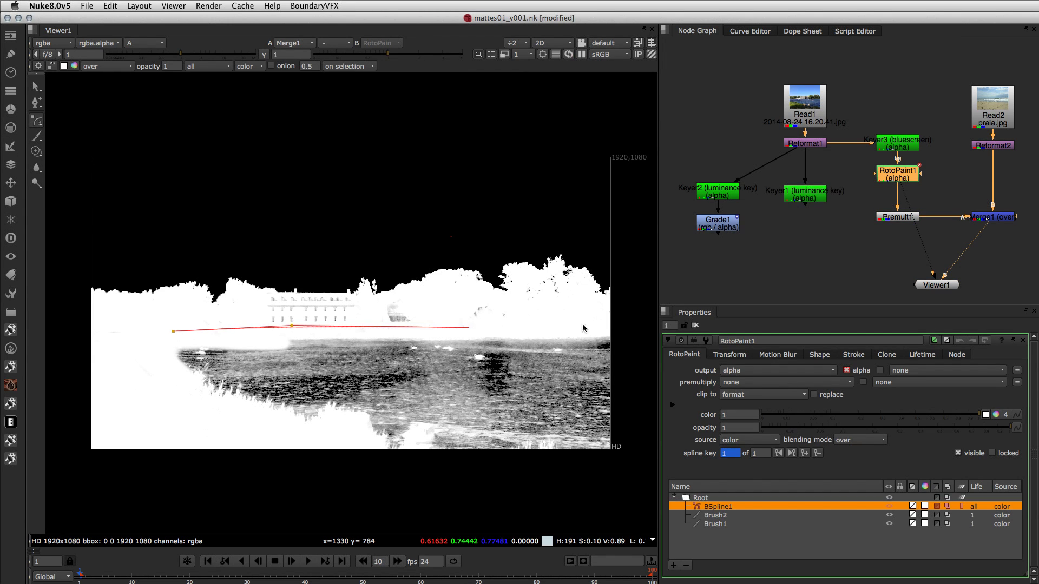
pyautogui.click(601, 325)
pyautogui.click(624, 333)
pyautogui.click(636, 459)
pyautogui.click(542, 489)
pyautogui.click(233, 477)
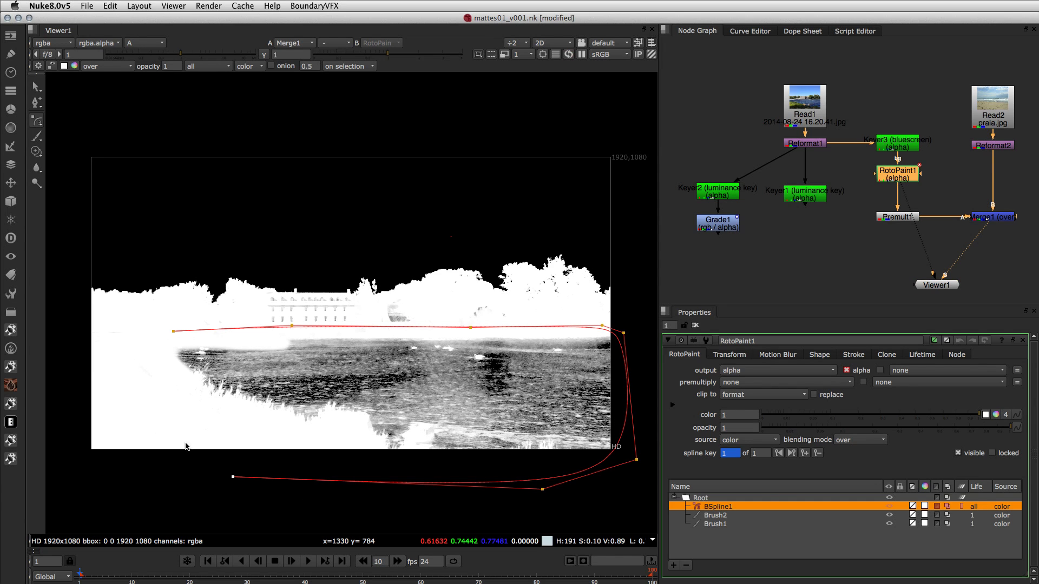
pyautogui.click(147, 408)
pyautogui.click(138, 335)
pyautogui.click(173, 331)
pyautogui.moveTo(636, 459); pyautogui.dragTo(645, 476)
# - Paint white over the matte's holes beside the large tree at brush size 55, and over the stone building's windows at 46.5
pyautogui.click(35, 139)
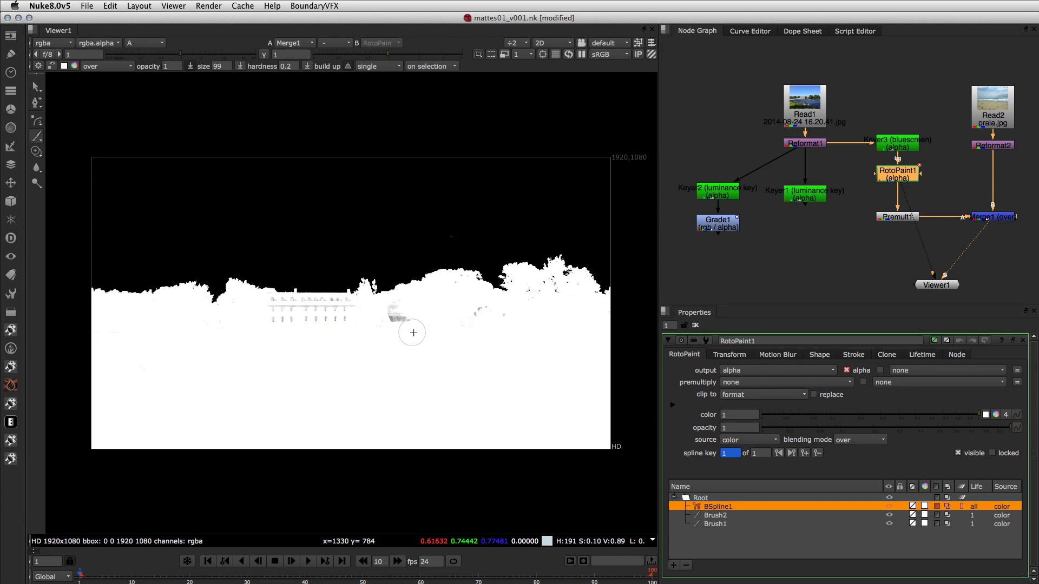
pyautogui.moveTo(401, 325)
pyautogui.mouseDown()
pyautogui.moveTo(375, 317)
pyautogui.moveTo(423, 321)
pyautogui.moveTo(376, 308)
pyautogui.moveTo(398, 305)
pyautogui.mouseUp()
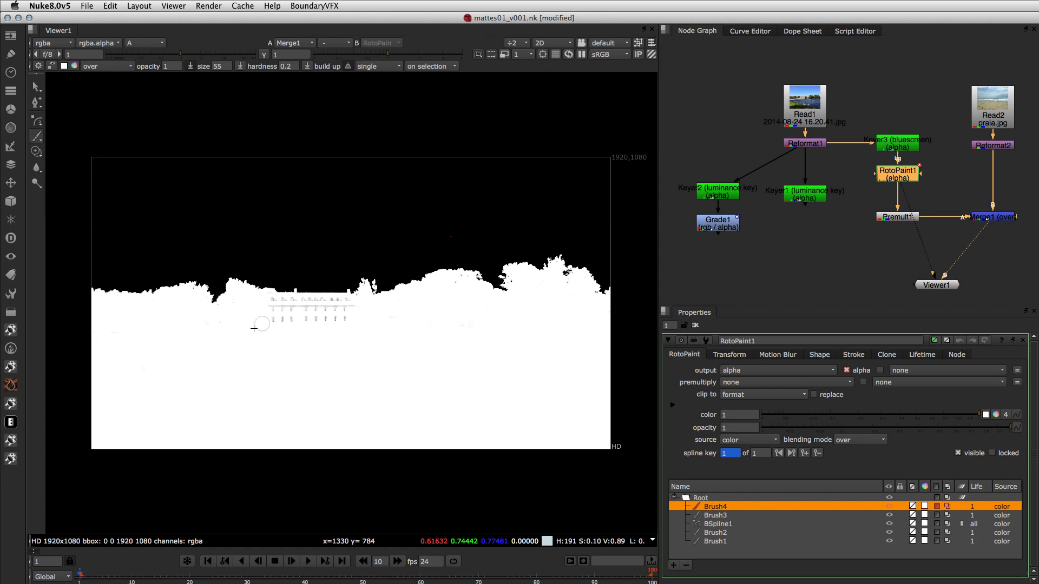
pyautogui.scroll(2, 290, 314)
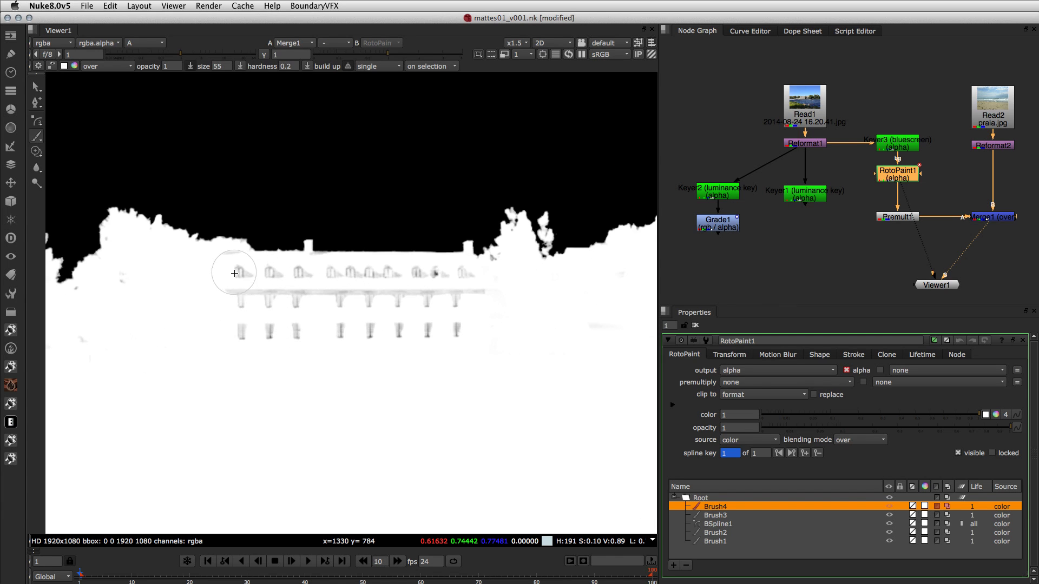
pyautogui.moveTo(238, 278)
pyautogui.mouseDown()
pyautogui.moveTo(477, 275)
pyautogui.moveTo(250, 287)
pyautogui.moveTo(343, 301)
pyautogui.mouseUp()
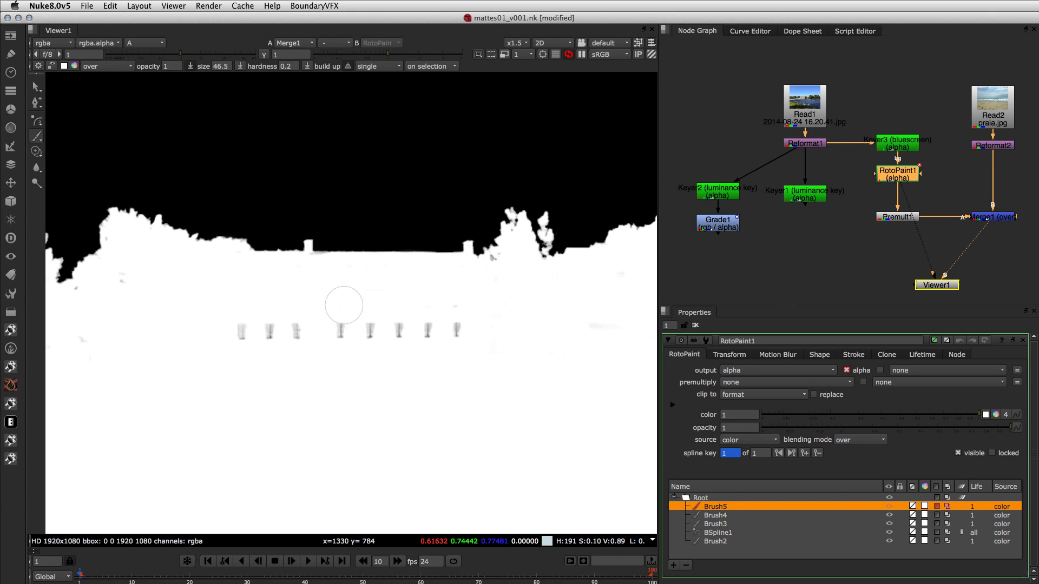
pyautogui.click(298, 343)
pyautogui.scroll(-8, 303, 349)
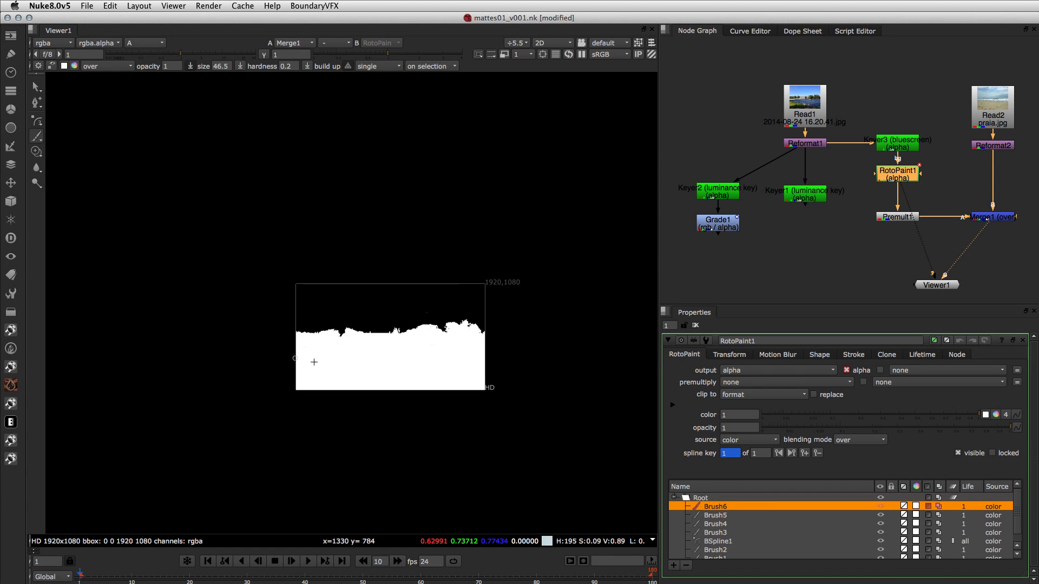
pyautogui.scroll(5, 379, 357)
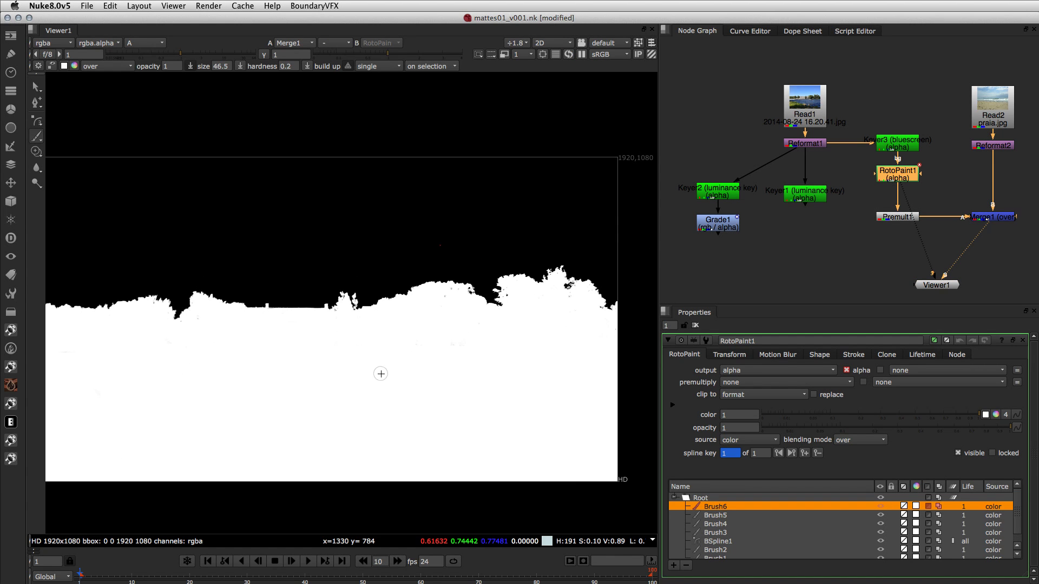
pyautogui.scroll(-1, 381, 374)
# - Compare the alpha output of Keyer3 with that of RotoPaint1 in the viewer
pyautogui.click(953, 216)
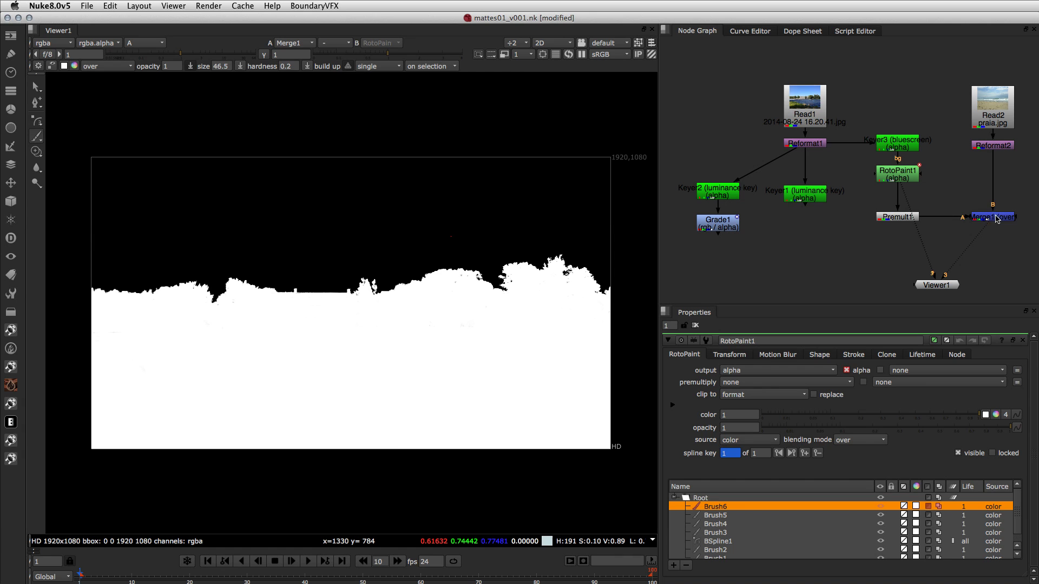
pyautogui.click(997, 218)
pyautogui.click(898, 144)
pyautogui.press('1')
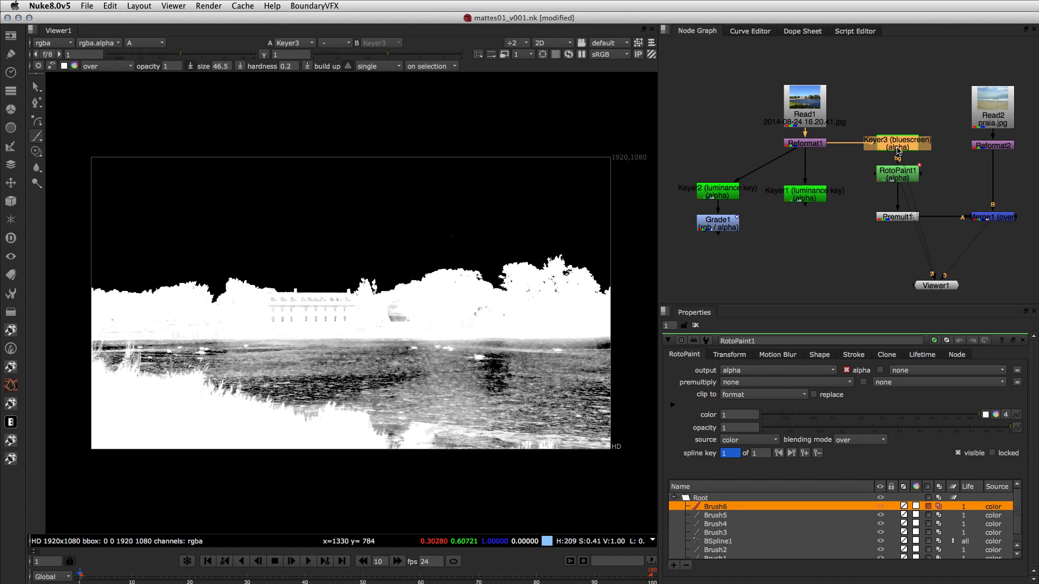
pyautogui.click(902, 178)
pyautogui.press('1')
pyautogui.click(885, 179)
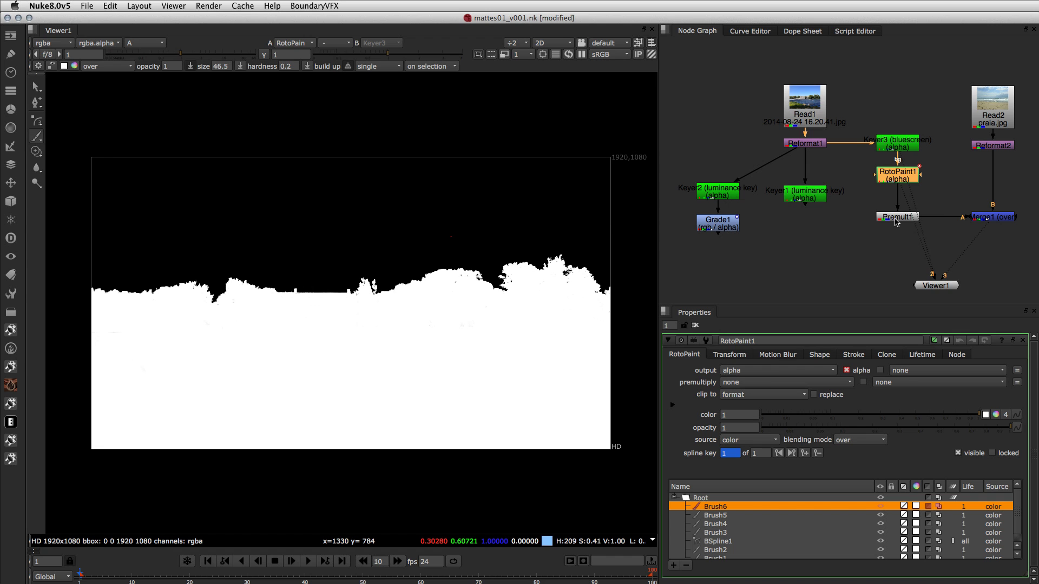
# - View Premult1 in RGB, close the RotoPaint1 properties, and inspect the cutout's edges along the trees and rooftops
pyautogui.click(895, 219)
pyautogui.press('1')
pyautogui.press('a')
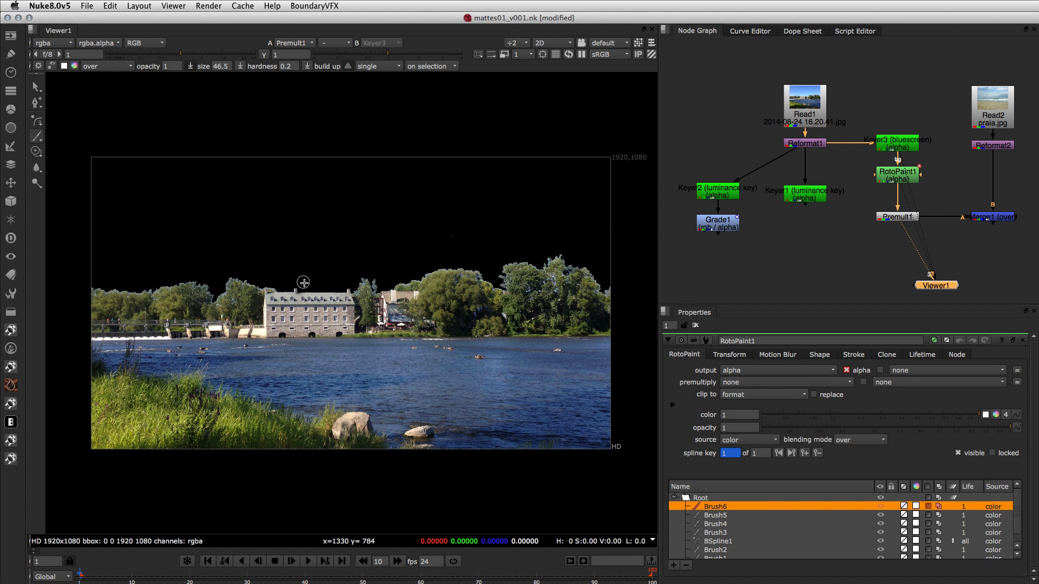
pyautogui.scroll(9, 218, 312)
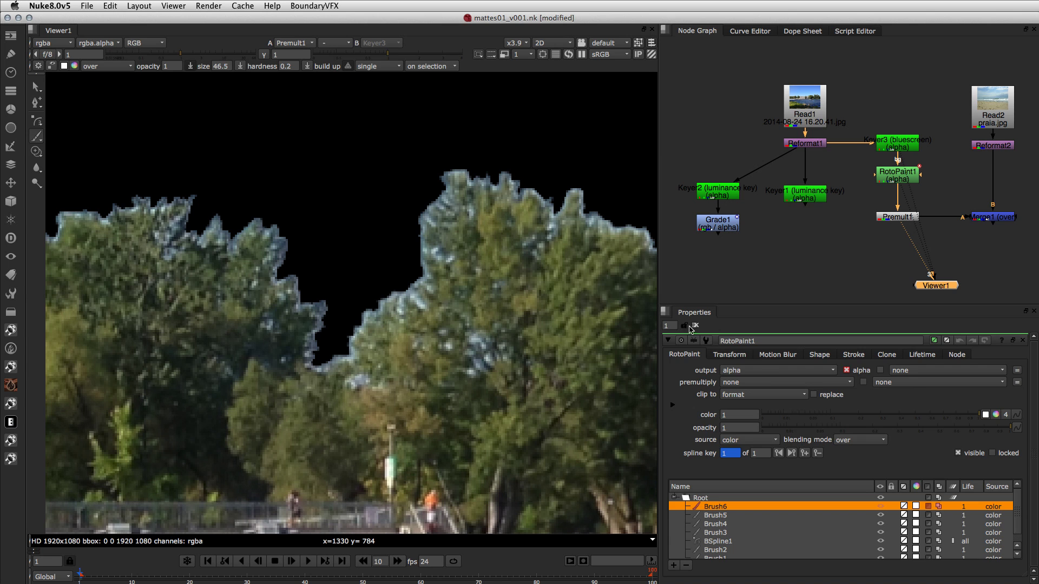
pyautogui.click(695, 325)
pyautogui.scroll(-5, 465, 308)
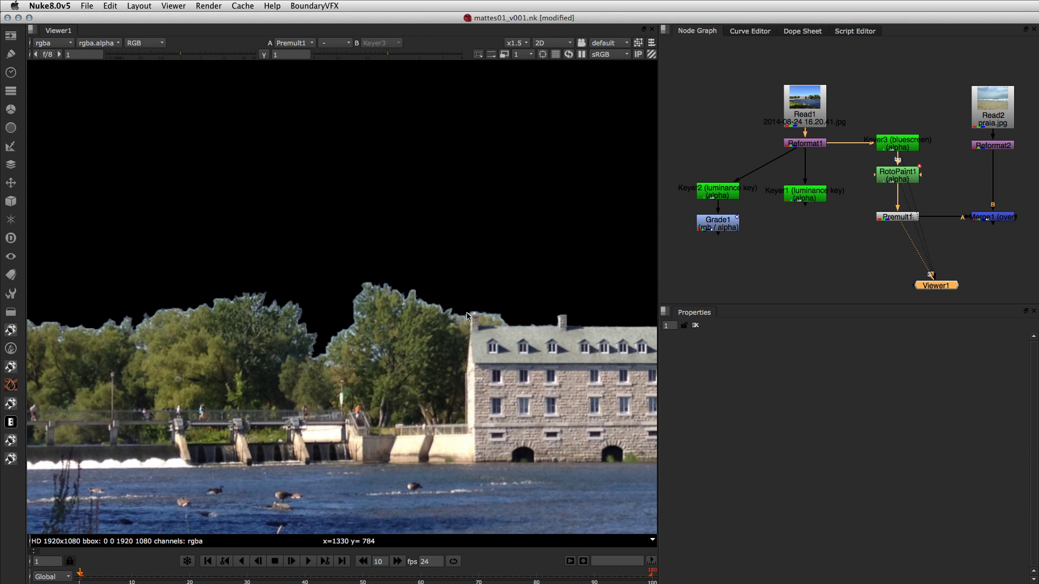
pyautogui.moveTo(526, 333); pyautogui.dragTo(345, 331, button='middle')
pyautogui.moveTo(565, 333); pyautogui.dragTo(307, 325, button='middle')
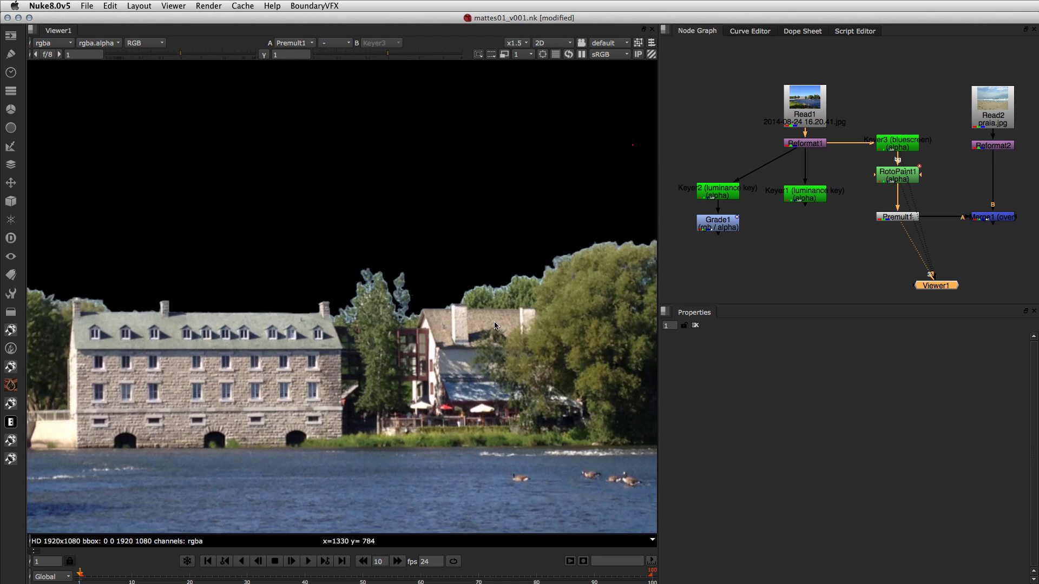
pyautogui.moveTo(496, 327); pyautogui.dragTo(259, 319, button='middle')
pyautogui.moveTo(428, 332); pyautogui.dragTo(446, 337, button='middle')
pyautogui.scroll(-4, 447, 336)
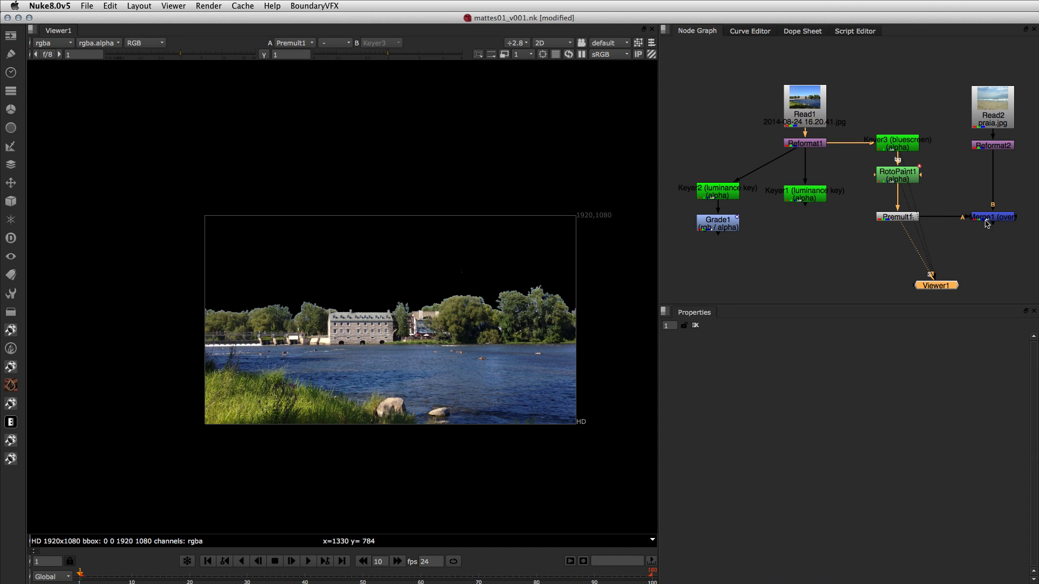
# - View the Merge1 composite and examine the tree line and rooftops against the replaced sky
pyautogui.press('2')
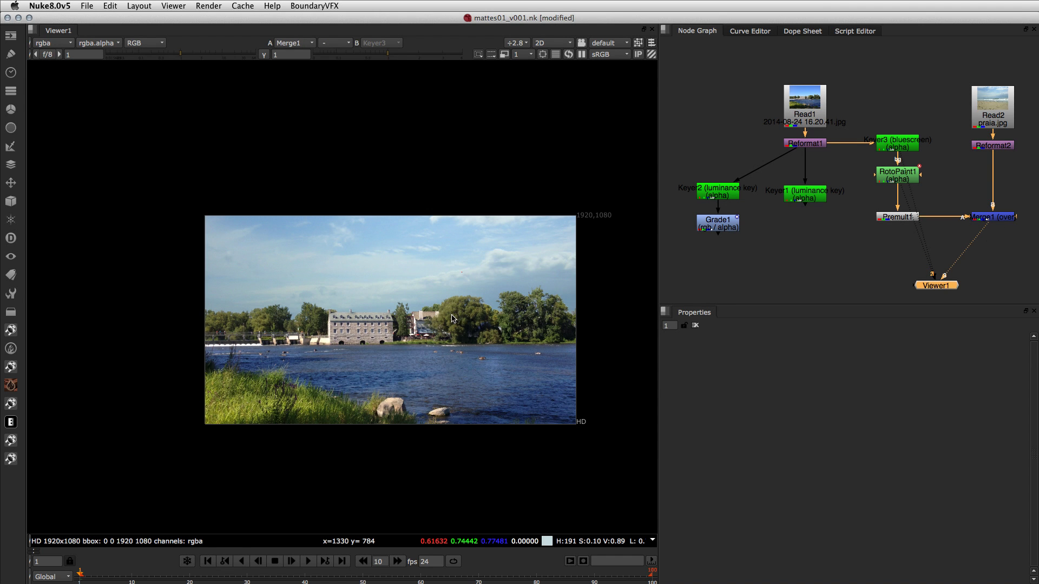
pyautogui.scroll(3, 453, 319)
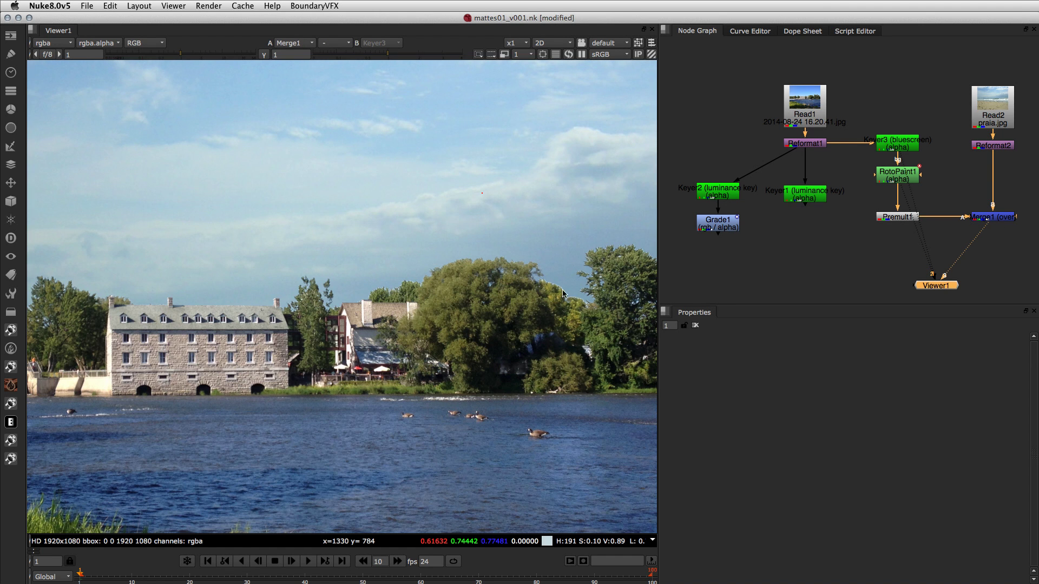
pyautogui.moveTo(537, 301); pyautogui.dragTo(485, 275, button='middle')
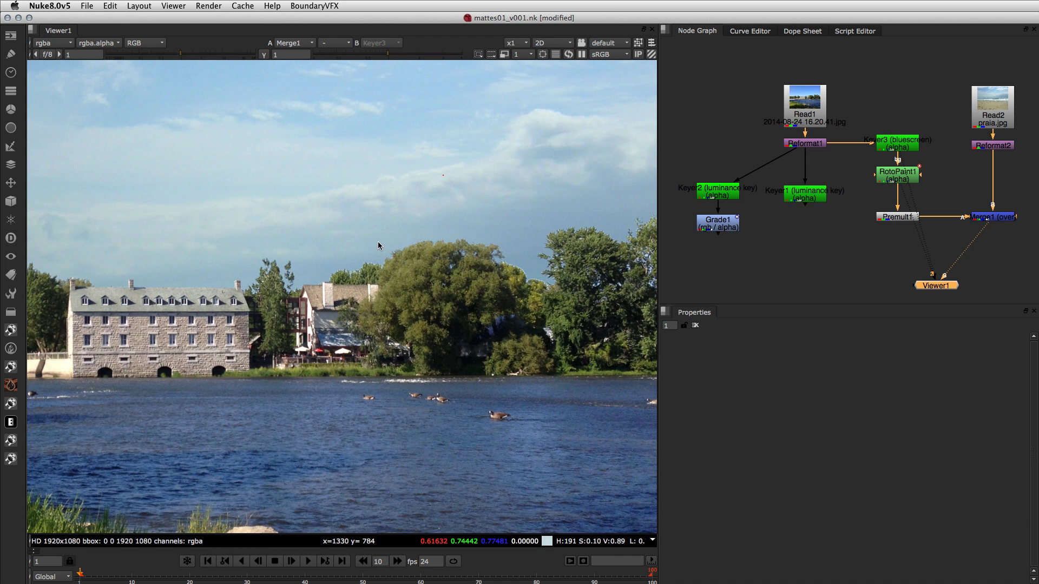
# - View RotoPaint1's output in RGB and in the alpha channel, showing the full frame of the matte
pyautogui.click(898, 177)
pyautogui.press('1')
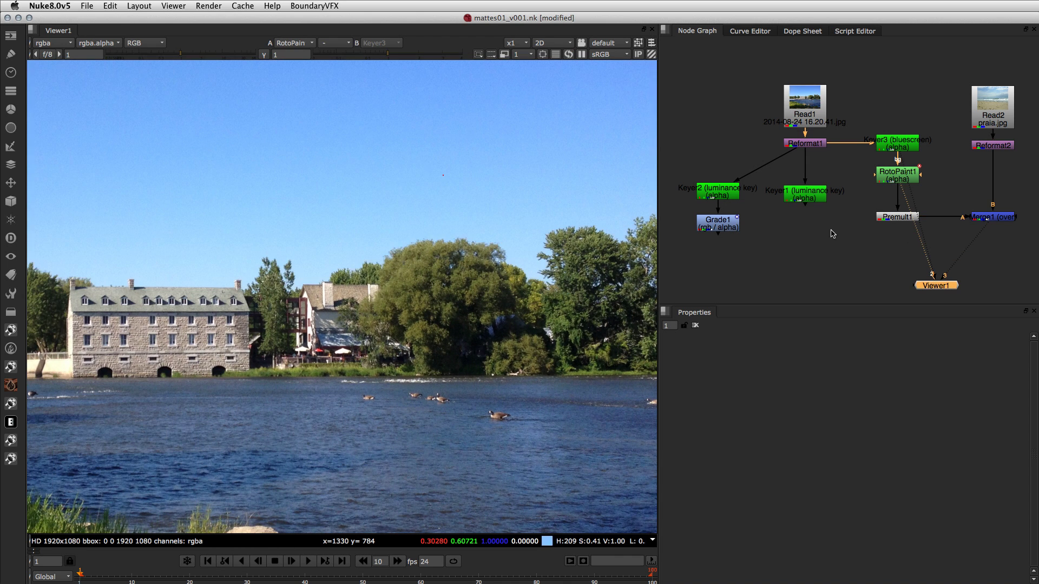
pyautogui.press('a')
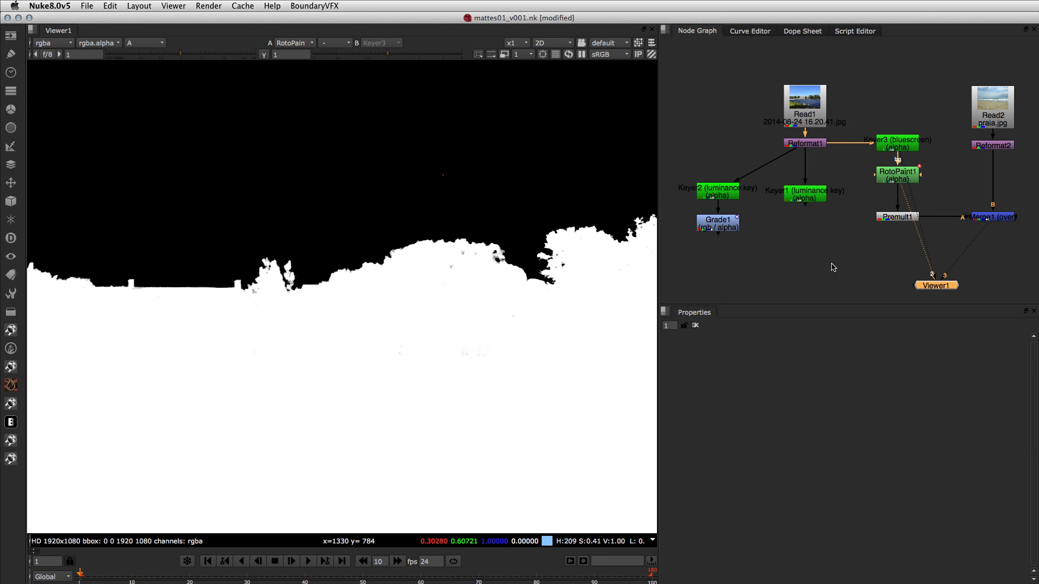
pyautogui.press('-')
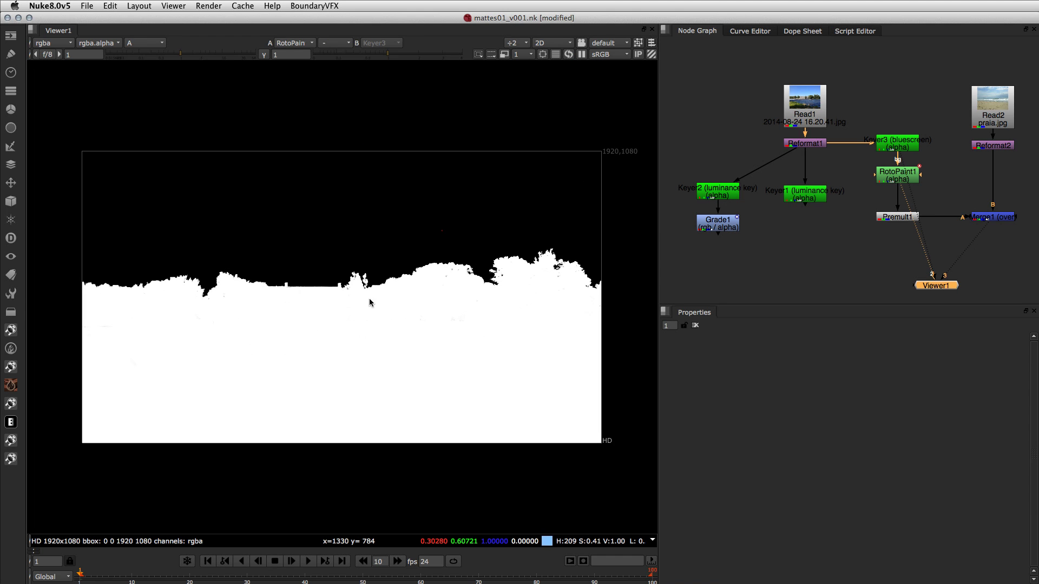
# - Save the script, return the viewer to RGB, and select the Merge1 node
pyautogui.press('super+s')
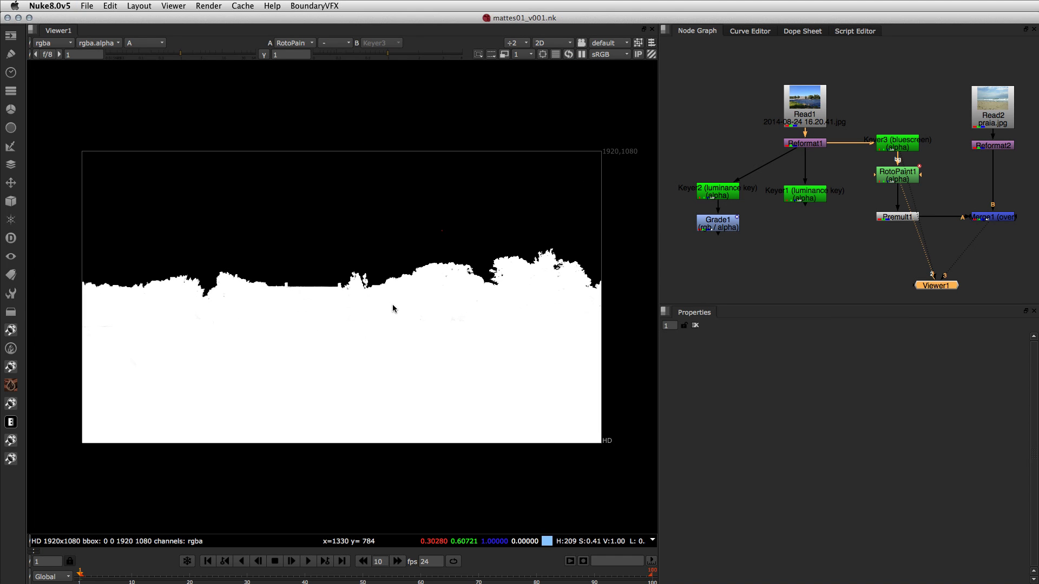
pyautogui.press('a')
pyautogui.click(946, 218)
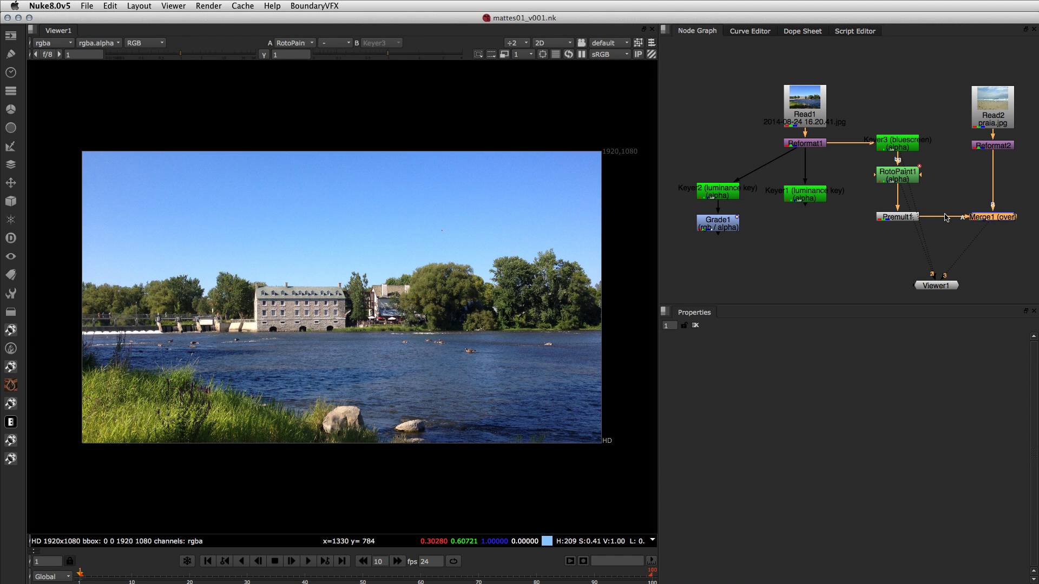